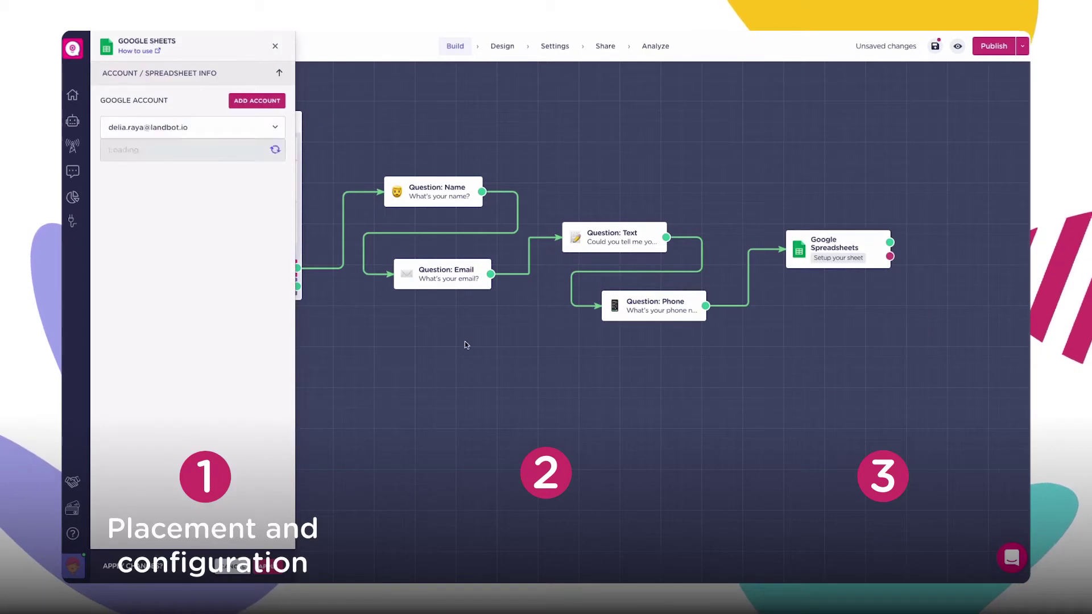
# Step: Target Sheet1 of the test spreadsheet with 'Insert a new row' and begin mapping a column to a variable
pyautogui.click(192, 149)
pyautogui.click(192, 172)
pyautogui.click(176, 212)
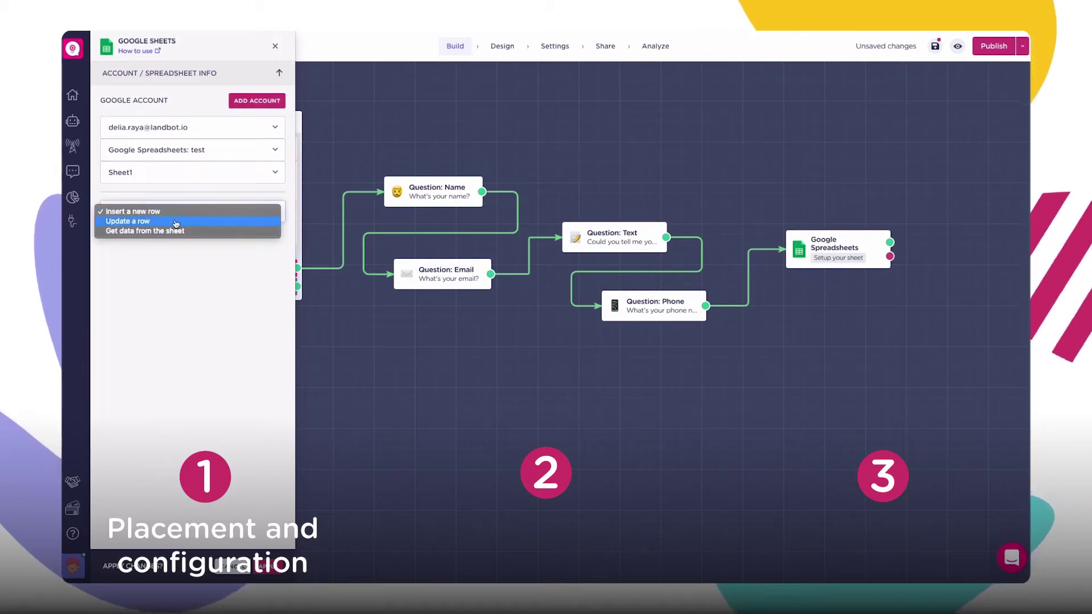
pyautogui.click(176, 211)
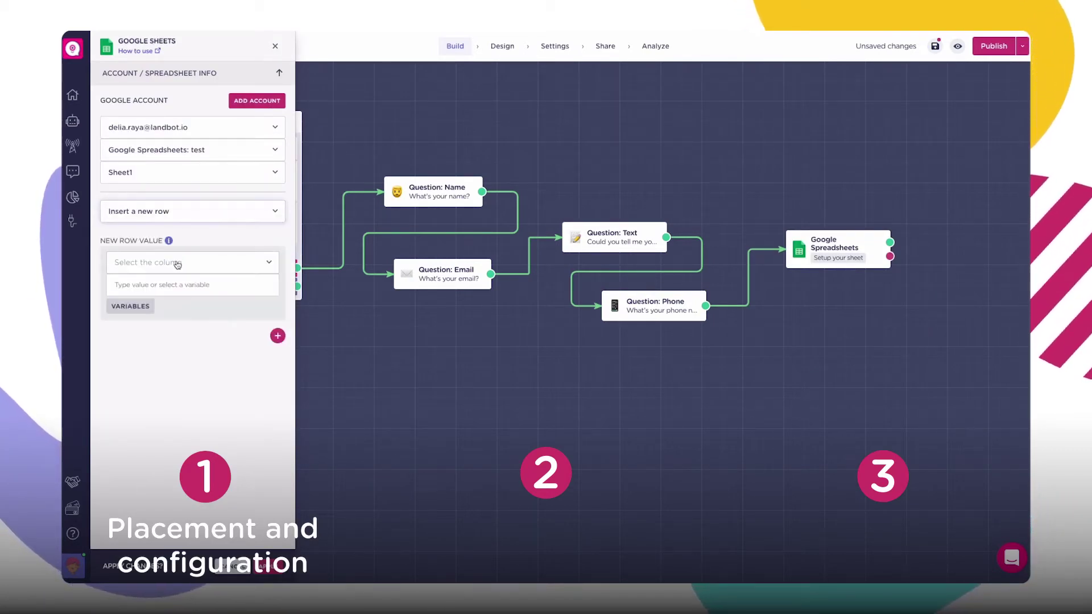
pyautogui.click(178, 264)
pyautogui.click(131, 273)
pyautogui.click(171, 285)
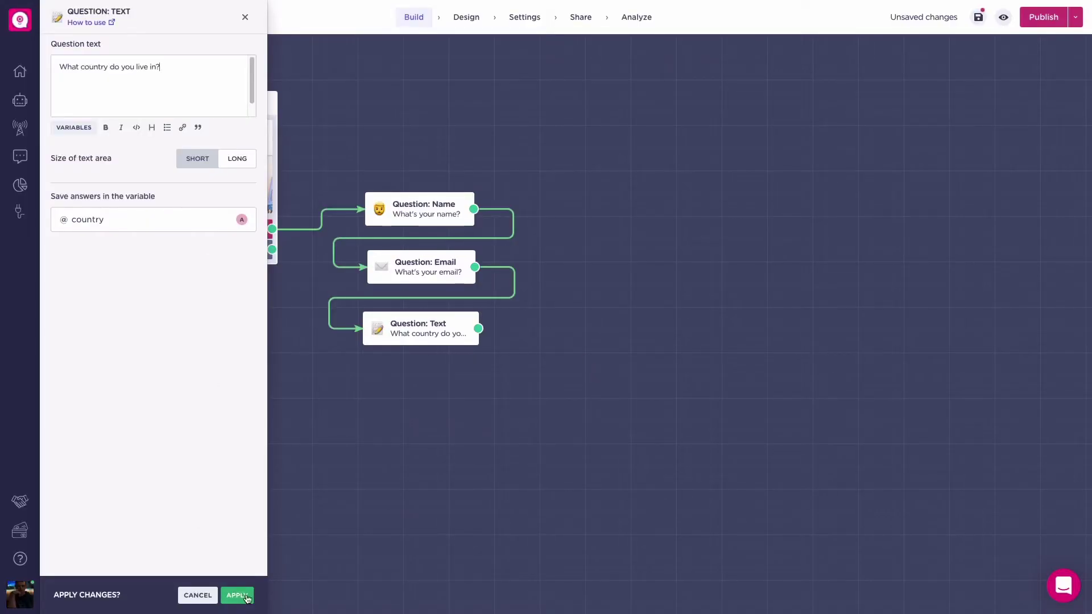
# Step: Save the country question and add a phone question placed beneath it
pyautogui.click(247, 597)
pyautogui.moveTo(477, 334); pyautogui.dragTo(443, 403)
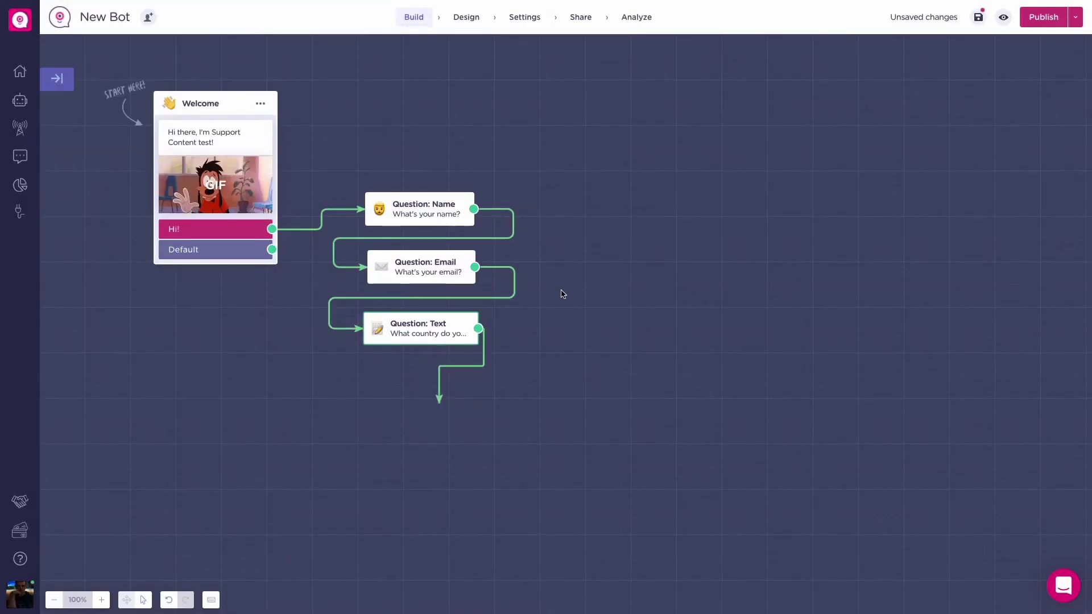
pyautogui.write('phone')
pyautogui.press('Return')
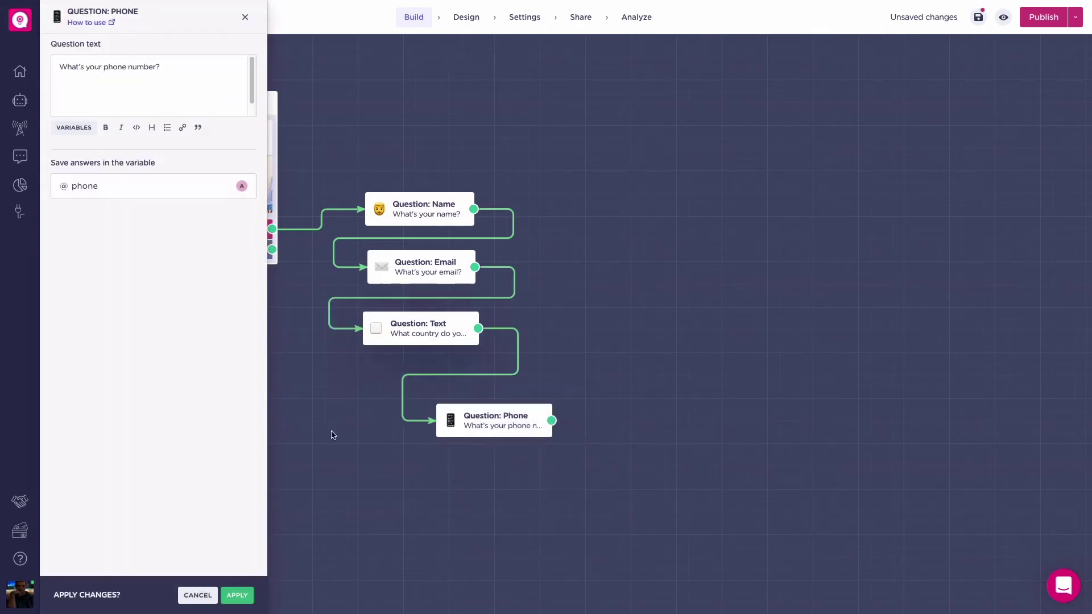
pyautogui.click(236, 597)
pyautogui.moveTo(544, 431); pyautogui.dragTo(610, 305)
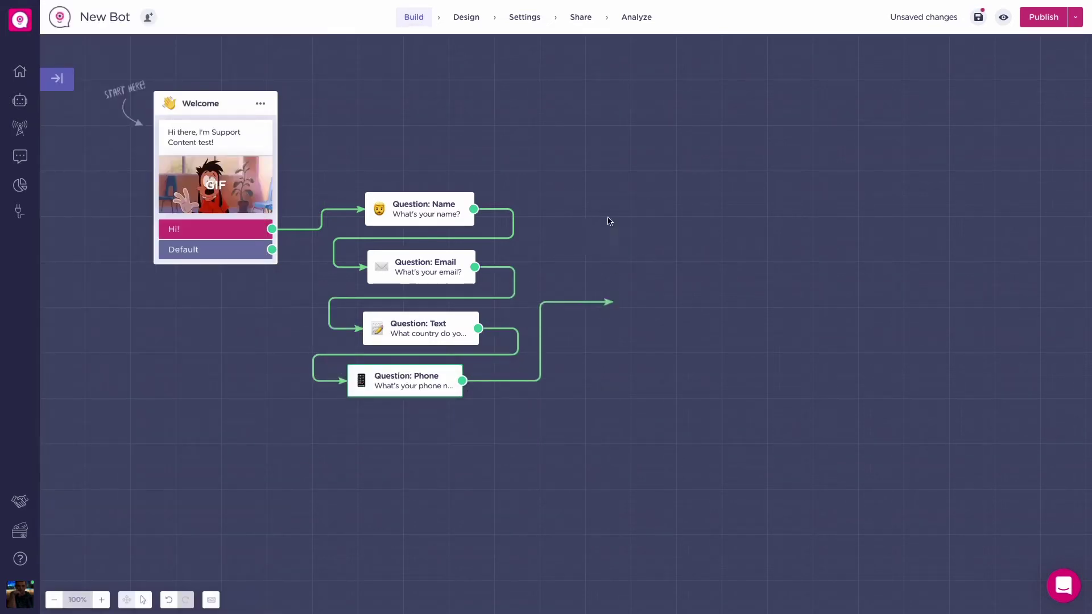
# Step: Add a Google Sheets block linked to the second Google account, then head to docs.google.com/spreadsheets
pyautogui.write('shee')
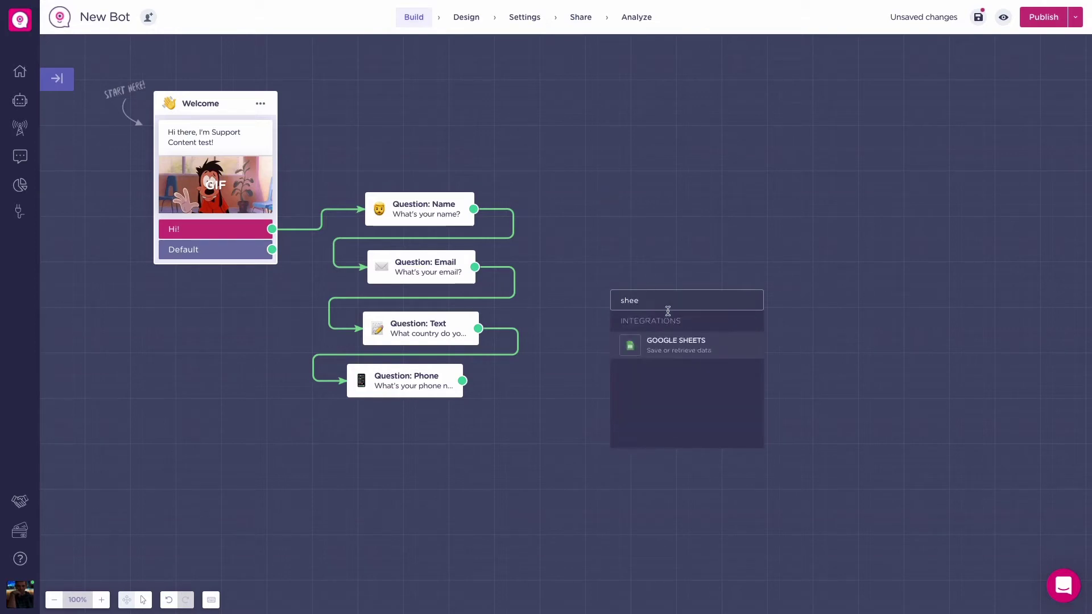
pyautogui.click(680, 345)
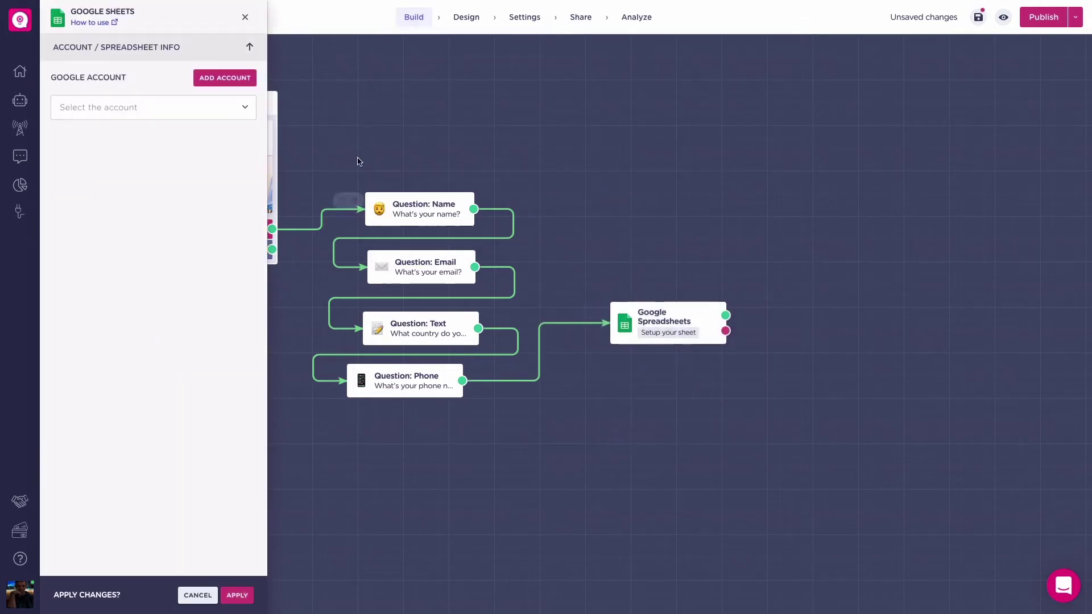
pyautogui.click(222, 108)
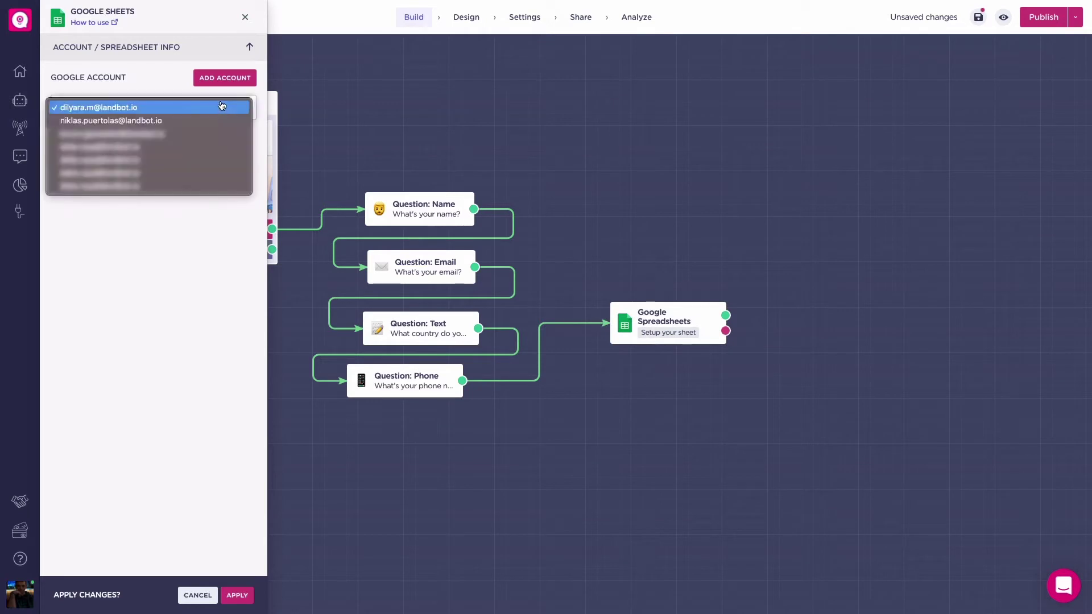
pyautogui.click(203, 120)
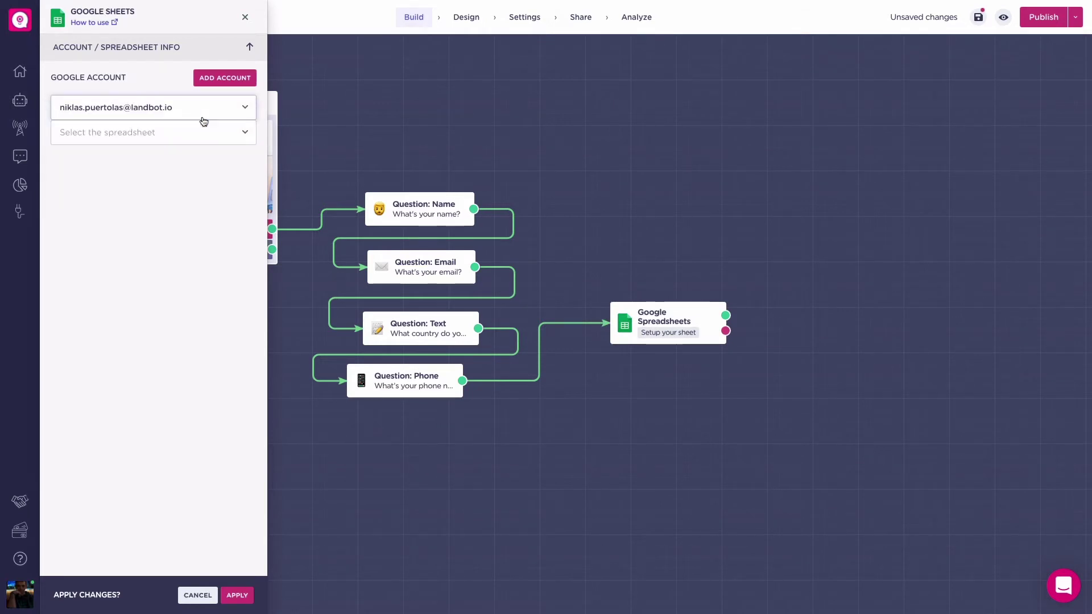
pyautogui.press('super+space')
pyautogui.write('docs.google')
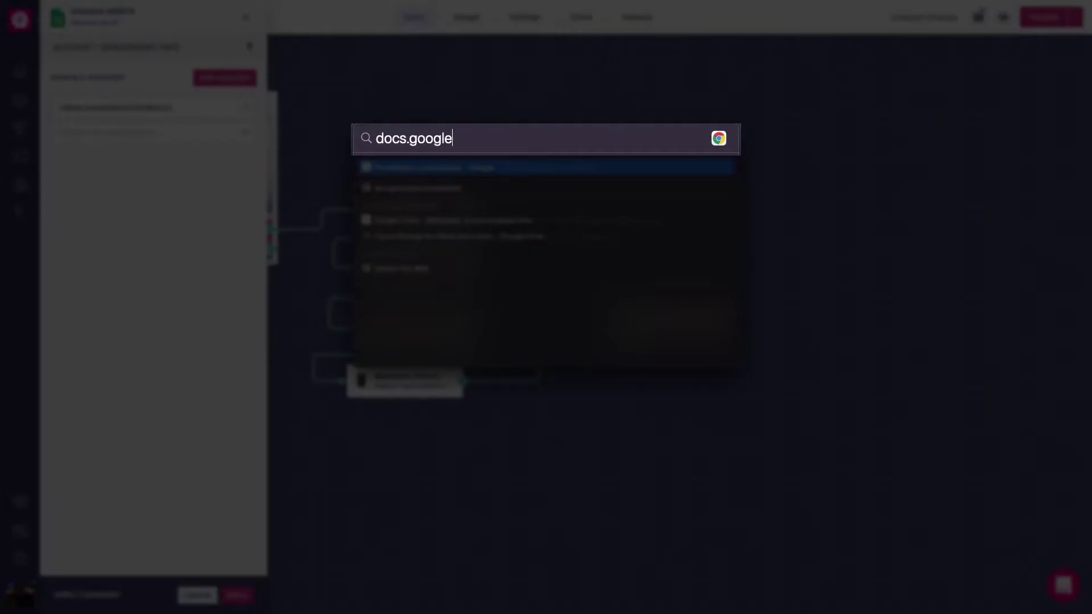
pyautogui.write('/spre')
# Step: Create a blank spreadsheet named 'Google Spreadsheets' with headers ID, NAME, EMAIL, PHONE NUMBER, COUNTRY
pyautogui.write('sheet')
pyautogui.press('Return')
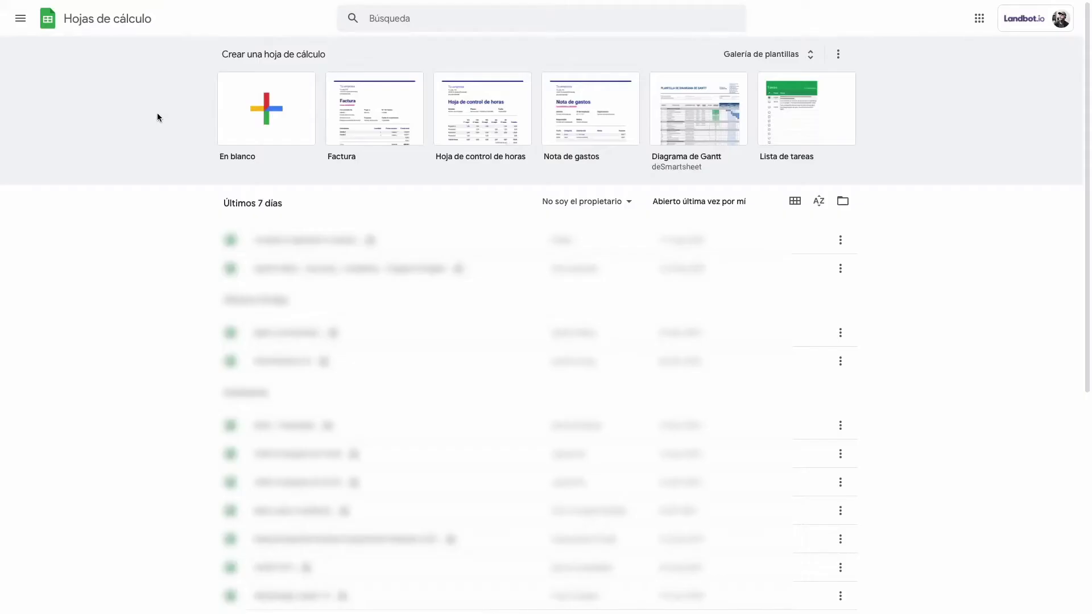
pyautogui.click(254, 110)
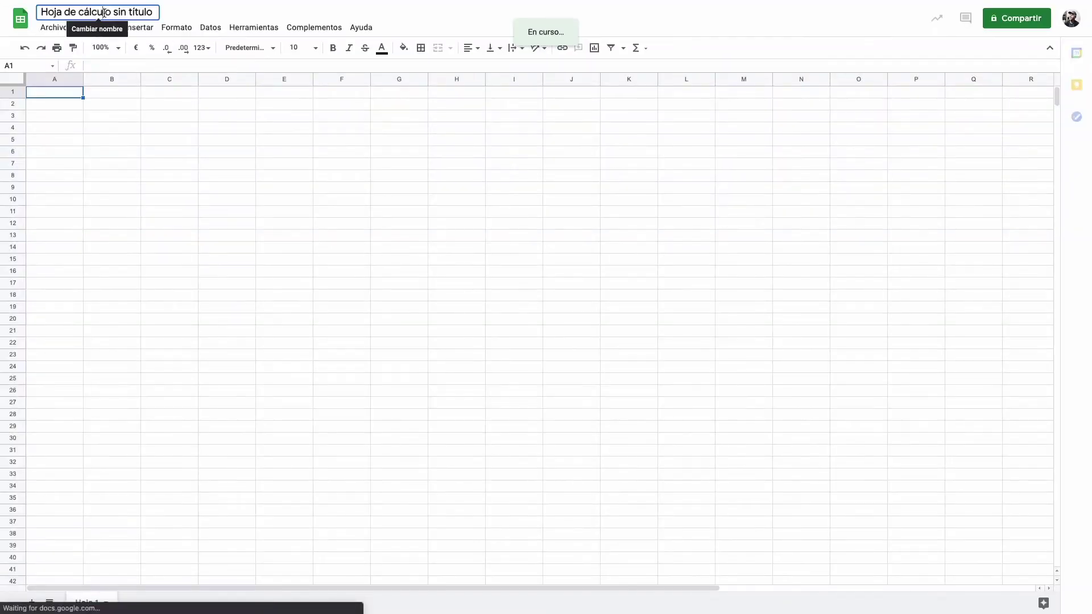
pyautogui.click(104, 12)
pyautogui.write('Google Spreadsheets')
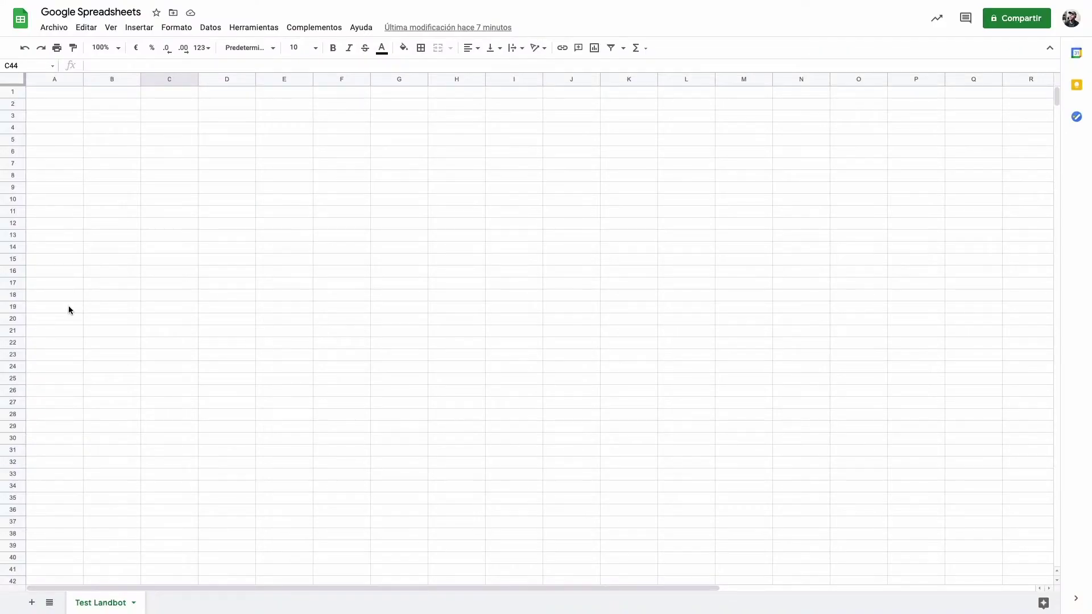
pyautogui.click(44, 95)
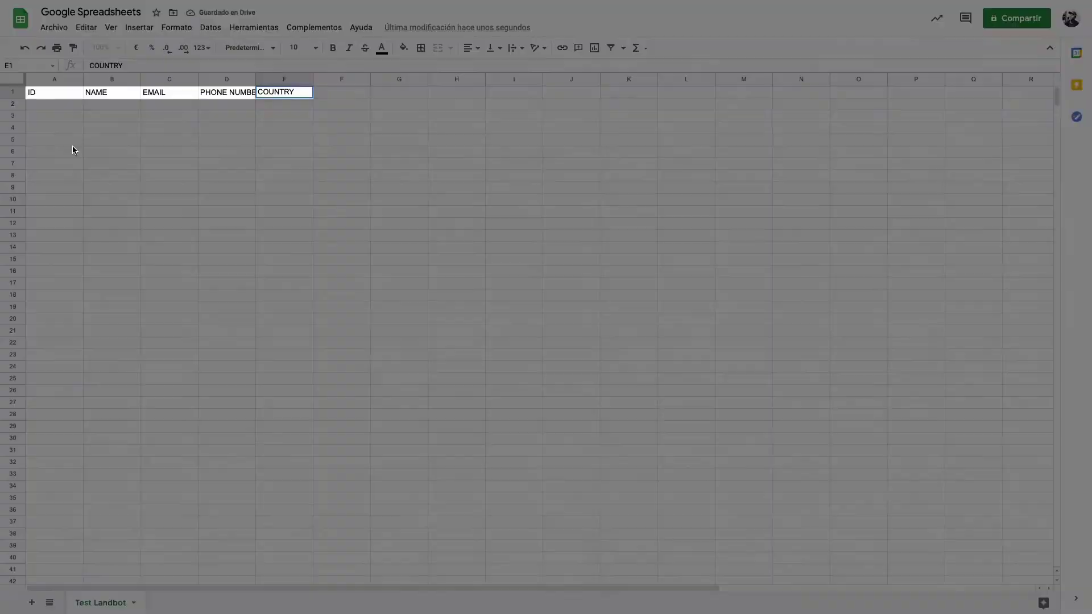
pyautogui.click(73, 145)
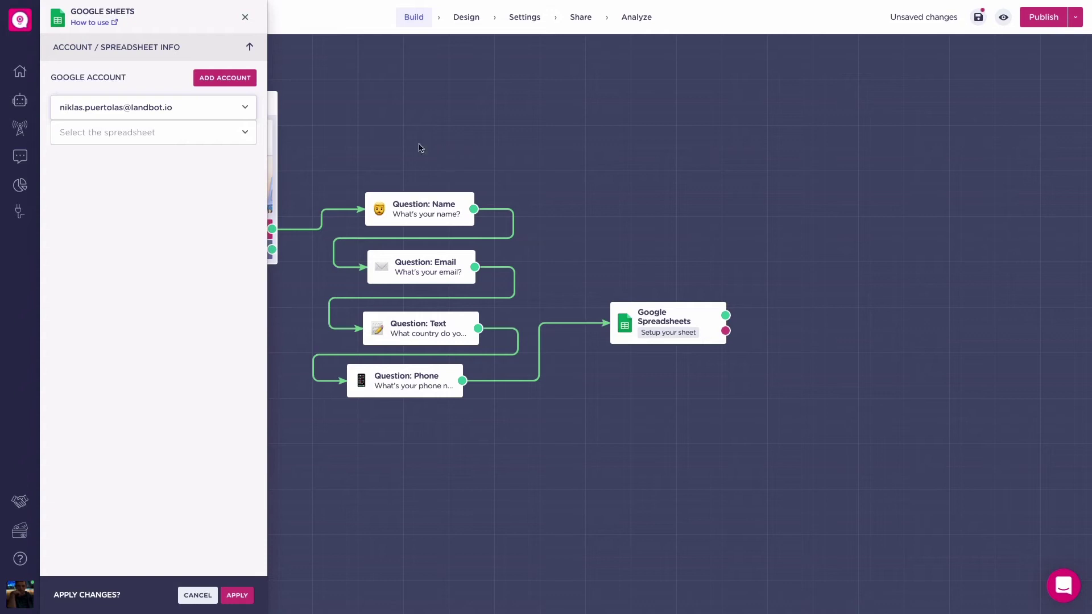
# Step: Choose the 'Google Spreadsheets' file and its 'Test Landbot' sheet in the Google Sheets block
pyautogui.click(228, 144)
pyautogui.click(221, 137)
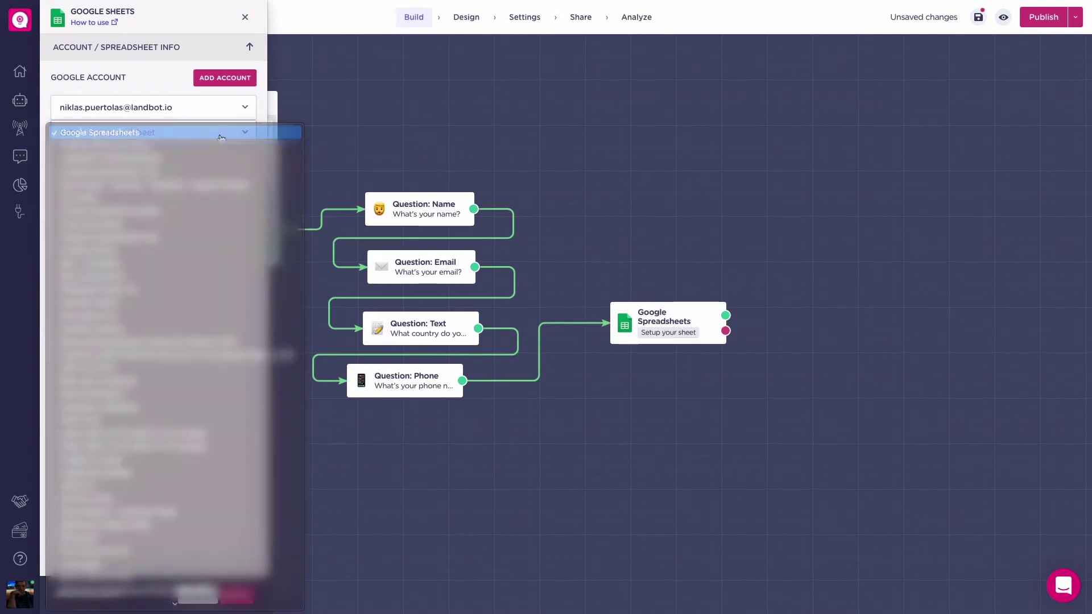
pyautogui.click(197, 157)
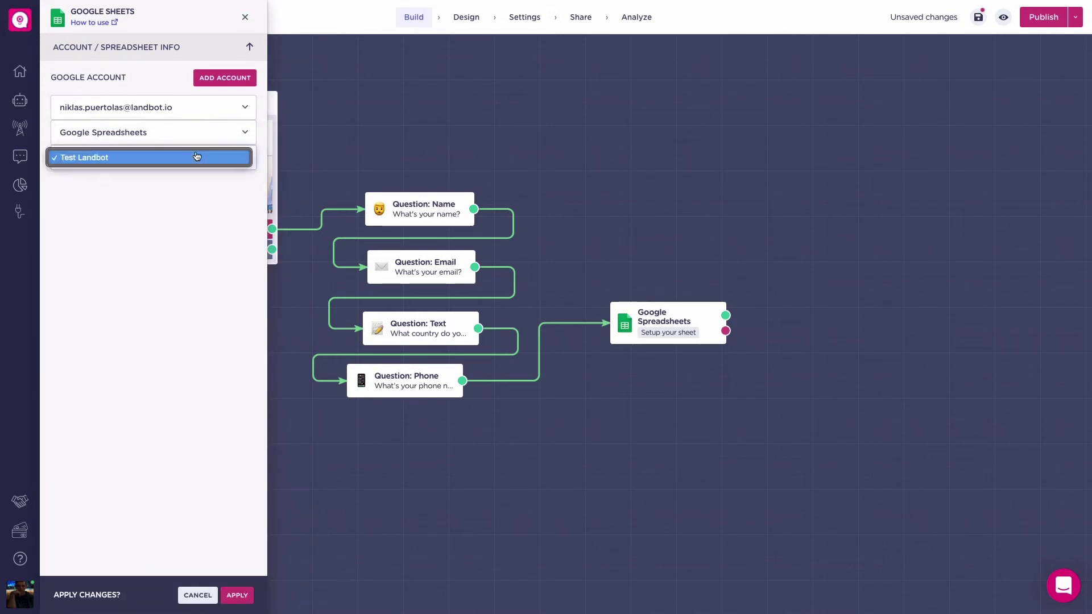
pyautogui.click(195, 158)
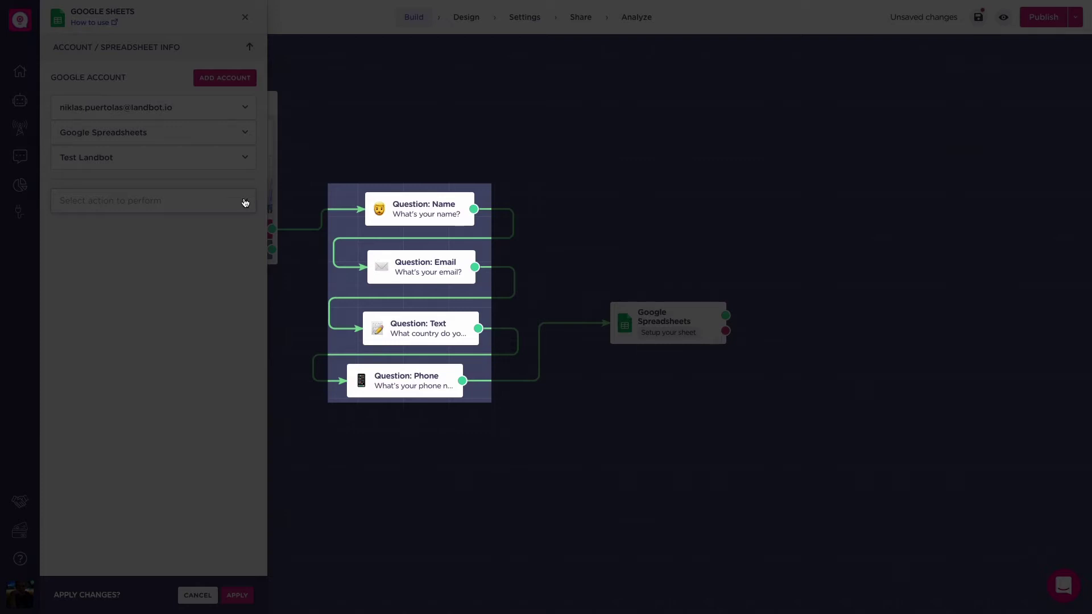
# Step: Set the block to insert a new row with the ID column filled from the id variable
pyautogui.click(235, 200)
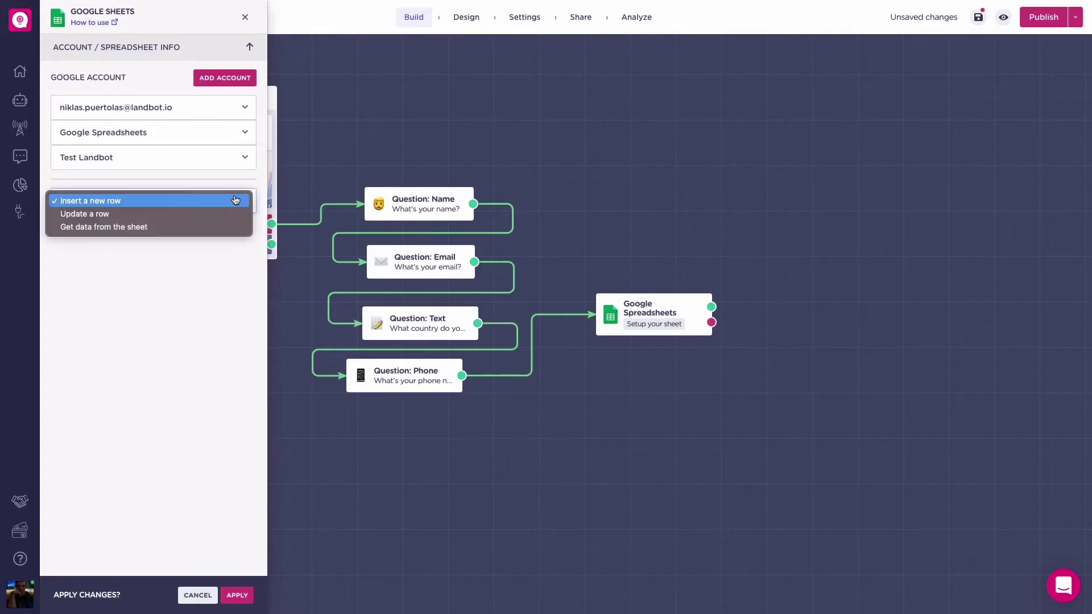
pyautogui.click(231, 202)
pyautogui.click(161, 257)
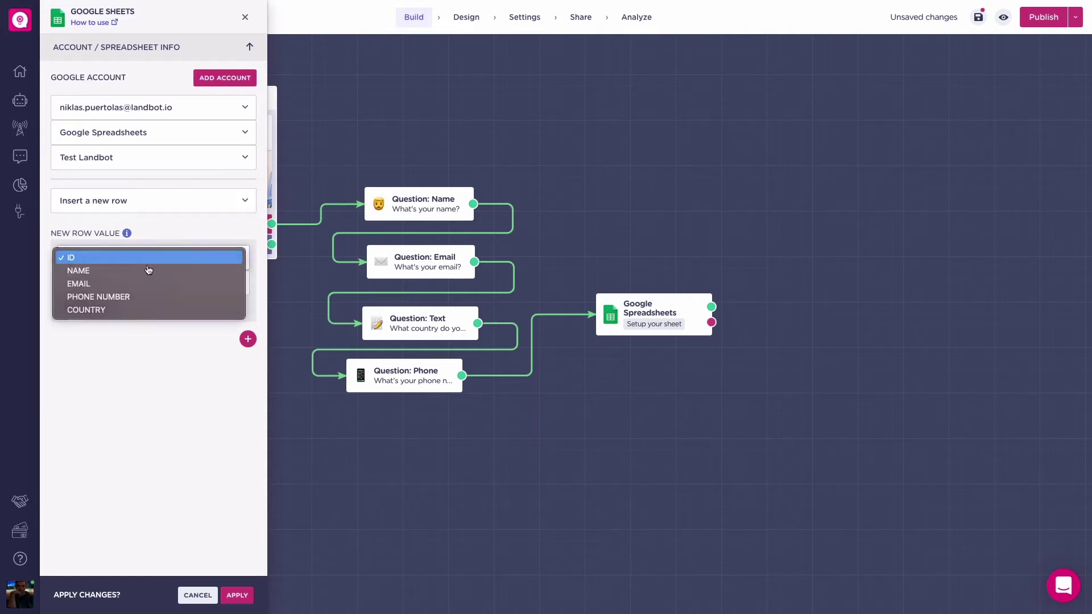
pyautogui.click(136, 254)
pyautogui.click(133, 283)
pyautogui.click(85, 307)
pyautogui.click(182, 346)
# Step: Add NAME and EMAIL columns filled from the name and email variables
pyautogui.click(248, 340)
pyautogui.click(224, 350)
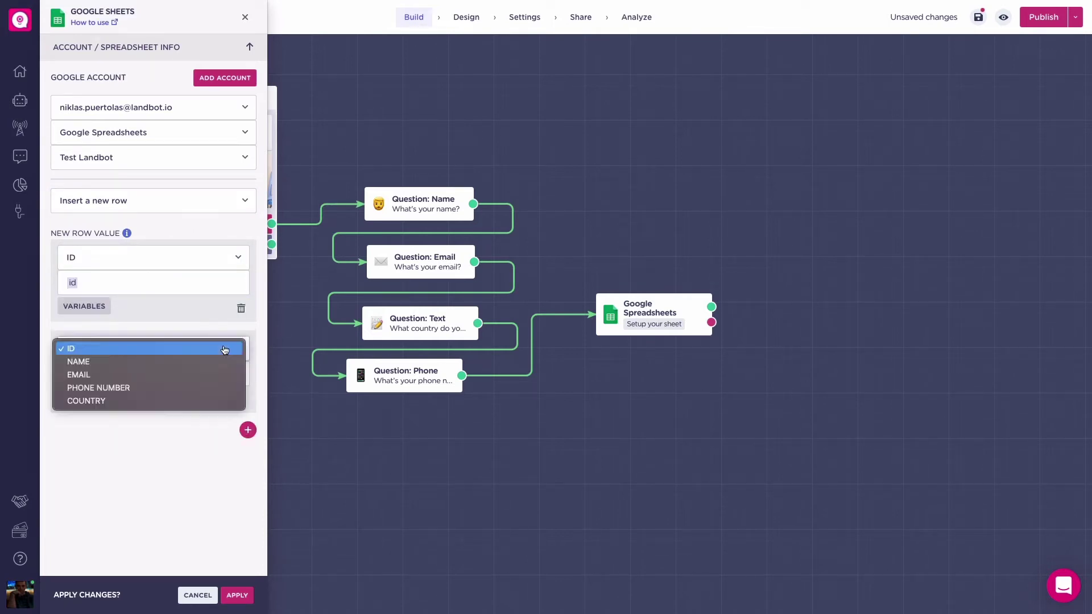
pyautogui.click(218, 362)
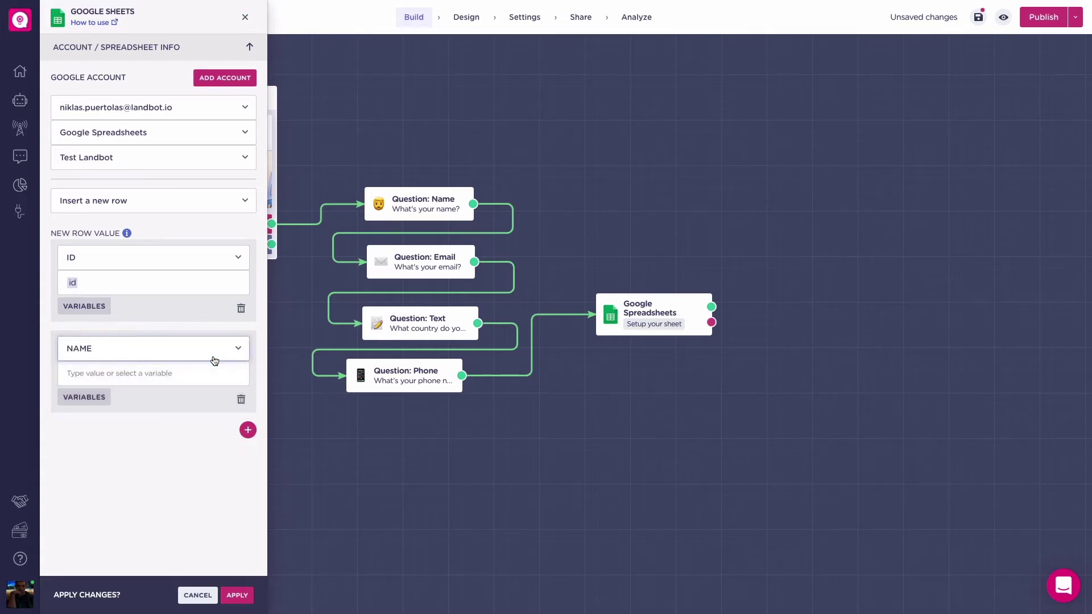
pyautogui.click(90, 398)
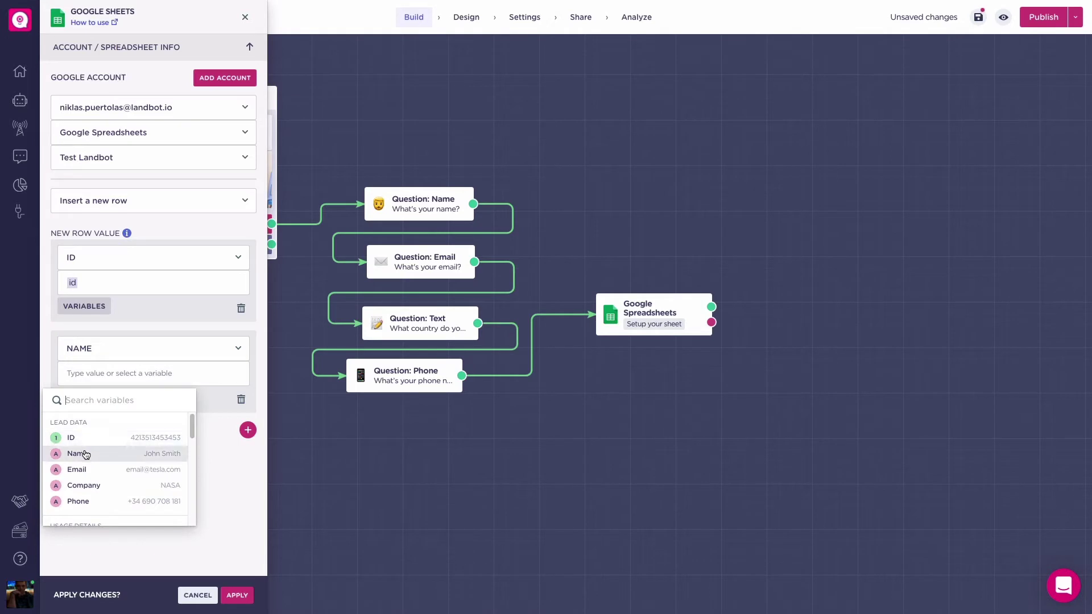
pyautogui.click(86, 455)
pyautogui.click(248, 430)
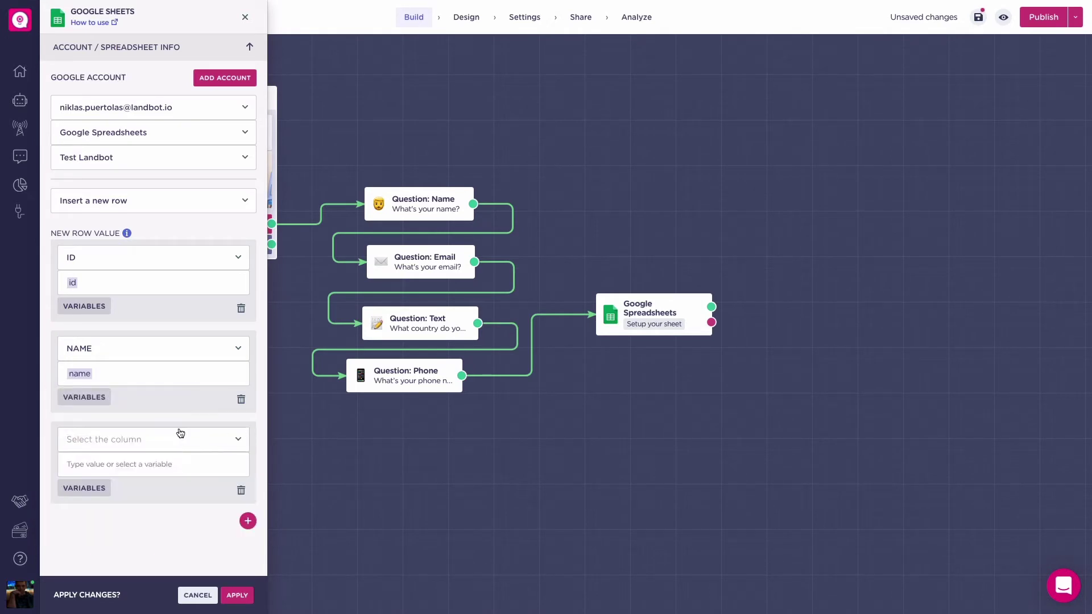
pyautogui.click(178, 435)
pyautogui.click(129, 463)
pyautogui.click(91, 487)
pyautogui.click(77, 516)
# Step: Map PHONE NUMBER to phone and COUNTRY to country, then apply the row mapping
pyautogui.click(248, 521)
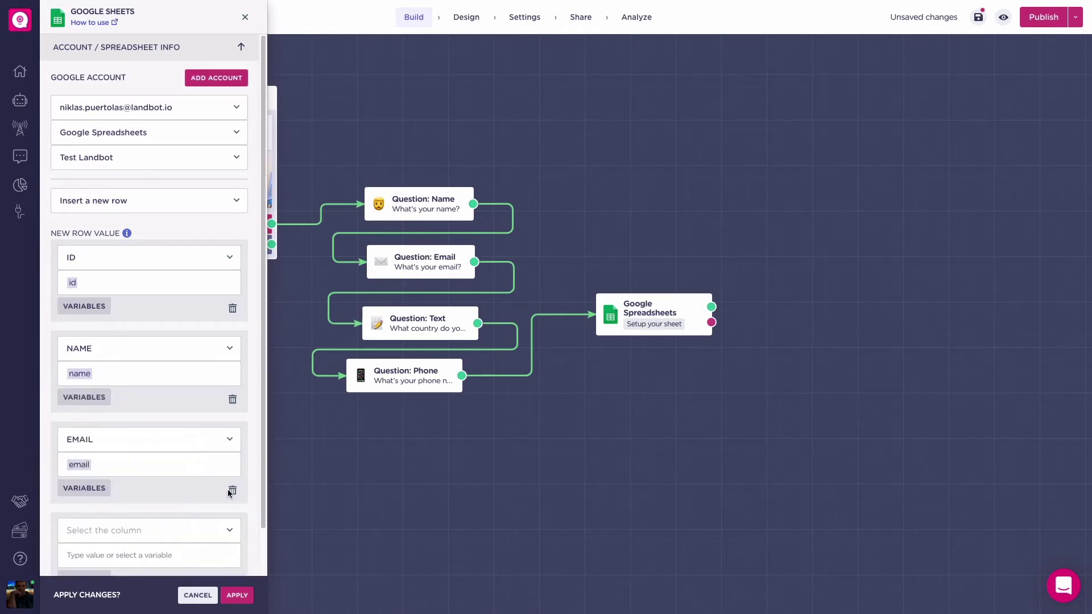
pyautogui.click(143, 529)
pyautogui.click(108, 518)
pyautogui.click(111, 532)
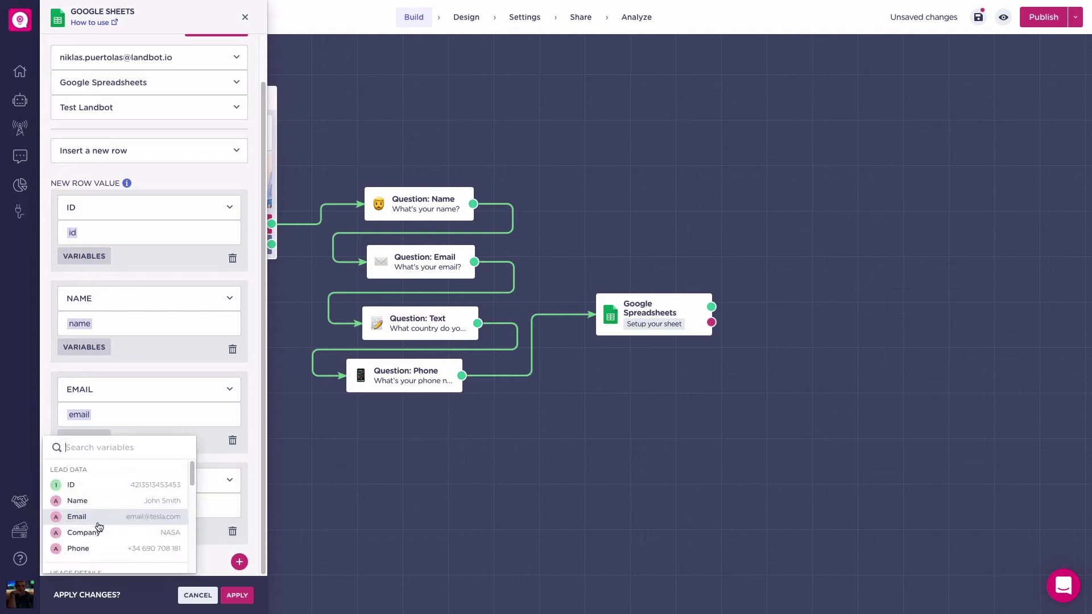
pyautogui.click(134, 545)
pyautogui.click(239, 561)
pyautogui.click(149, 537)
pyautogui.click(117, 533)
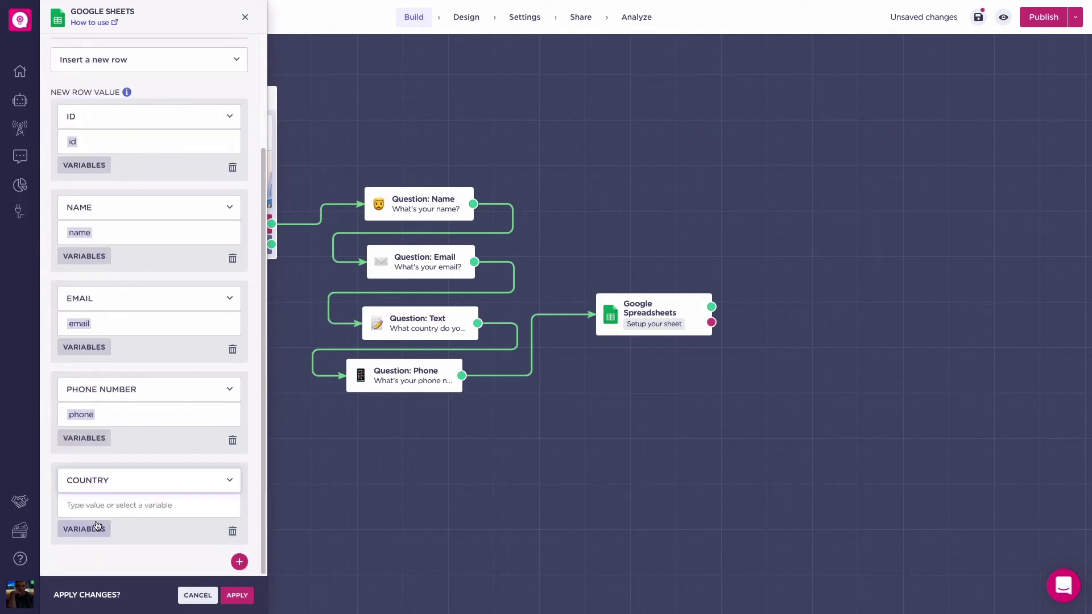
pyautogui.click(84, 529)
pyautogui.click(122, 545)
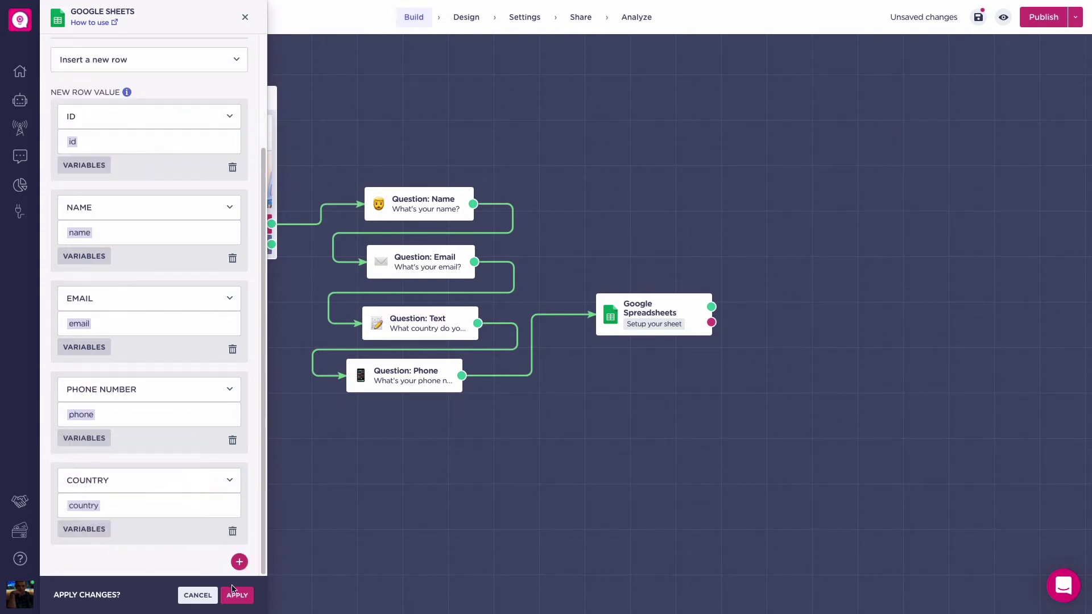
pyautogui.click(237, 595)
# Step: Connect a 'Great!' message block after the Google Sheets block
pyautogui.moveTo(711, 306); pyautogui.dragTo(754, 296)
pyautogui.write('mess')
pyautogui.press('Return')
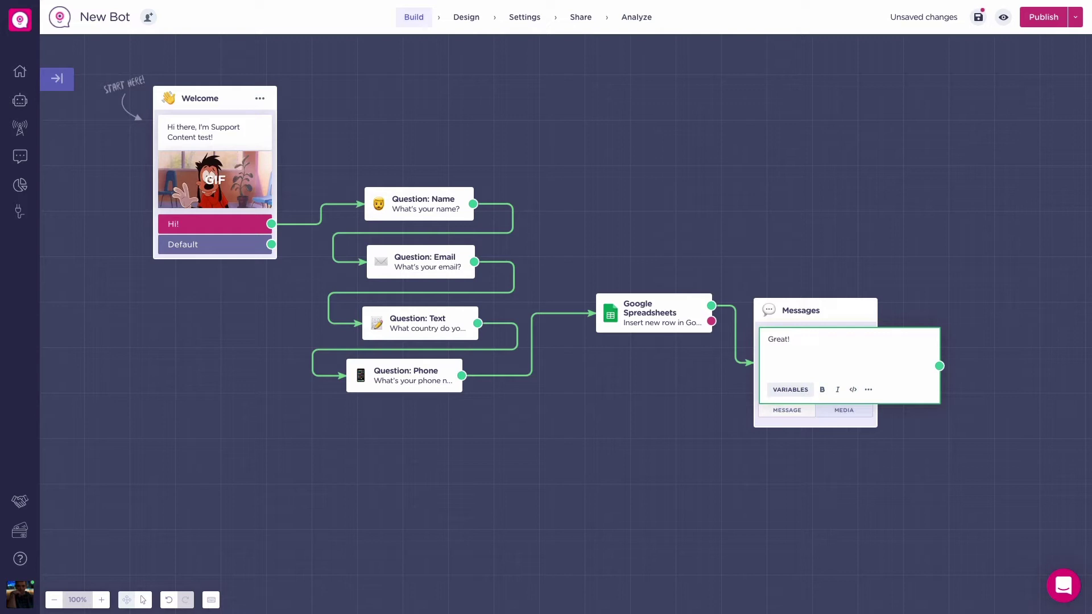
pyautogui.click(789, 210)
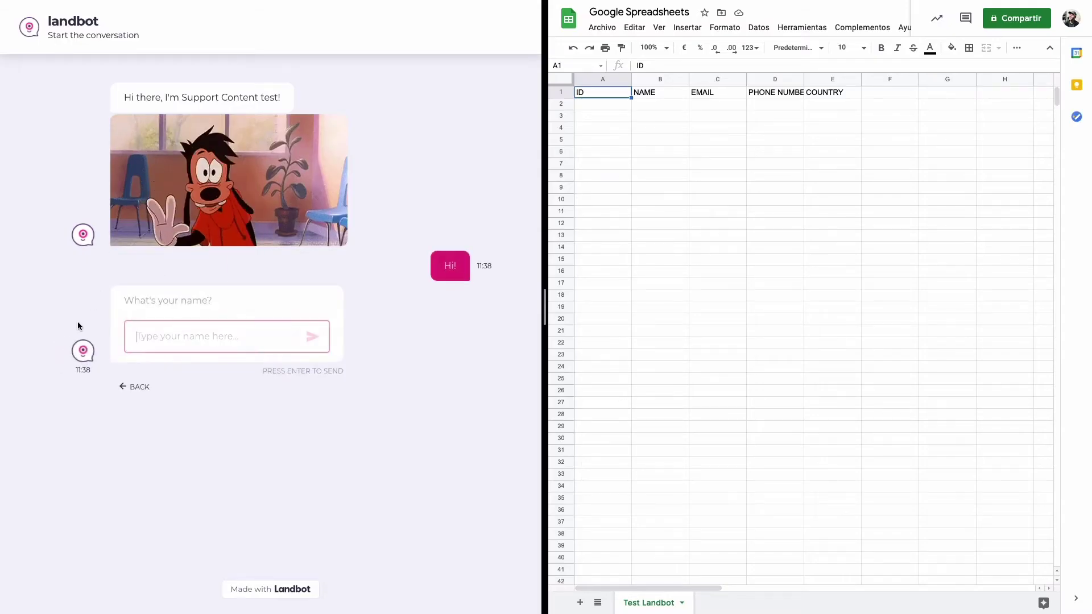
# Step: Answer the preview chat with a test name, email, country Spain and phone number, then close the Sheets panel
pyautogui.write('Max')
pyautogui.press('Return')
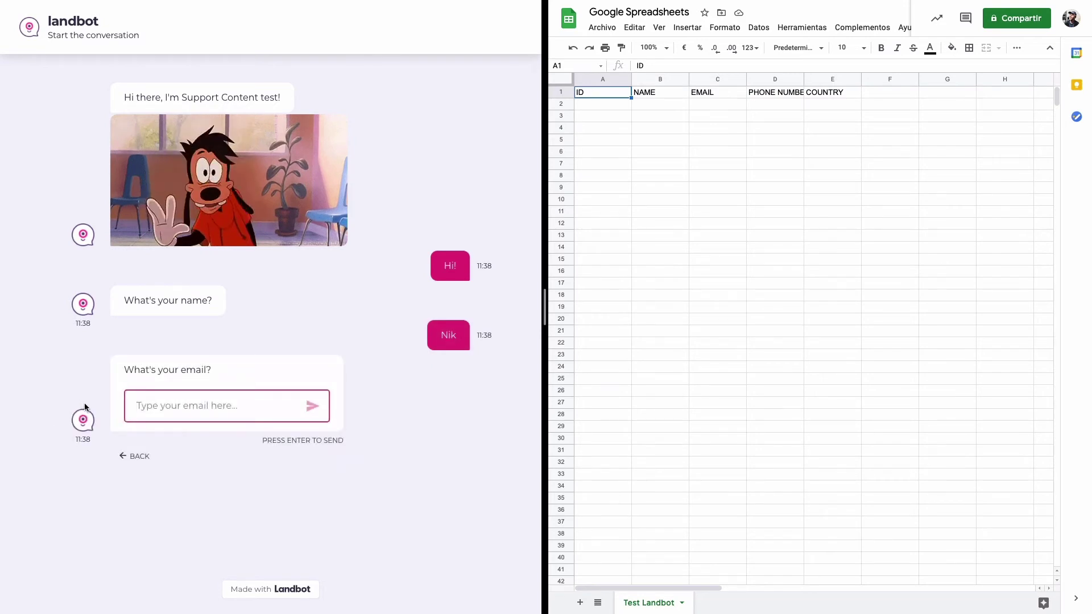
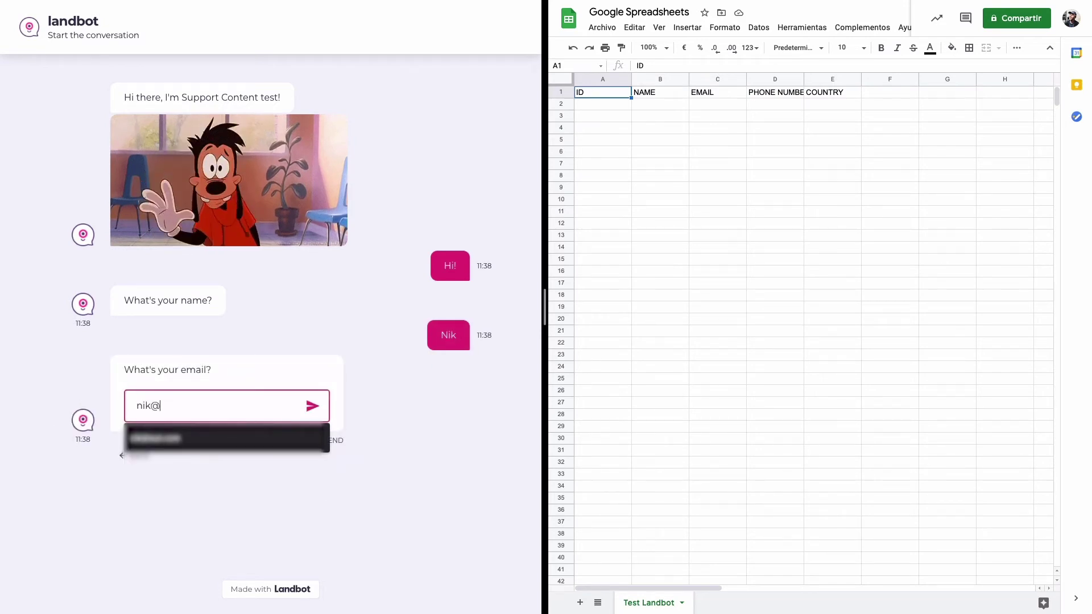
pyautogui.press('Return')
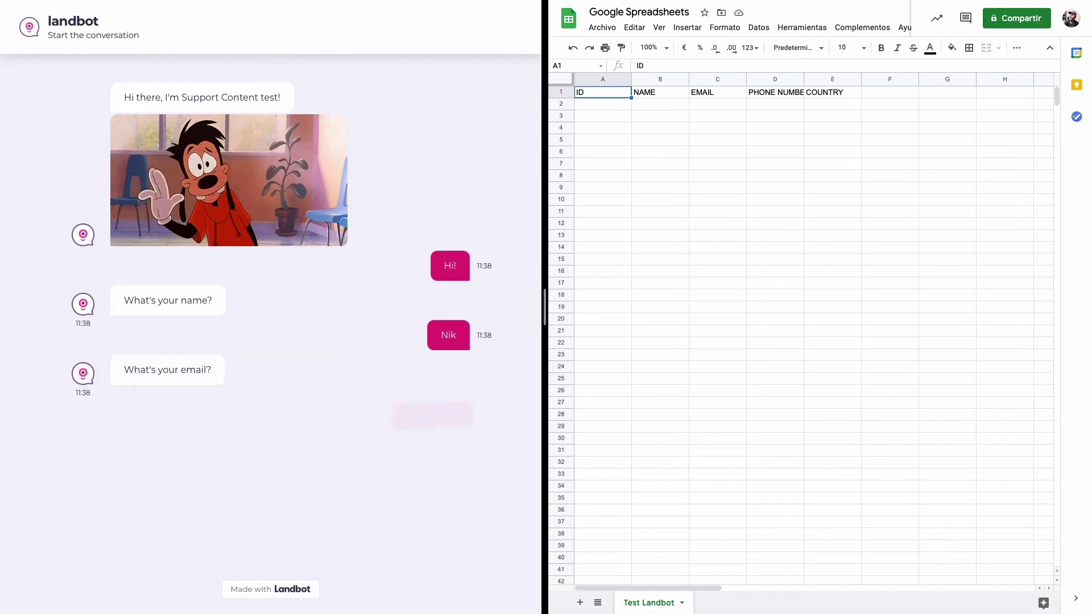
pyautogui.write('Spain')
pyautogui.press('Return')
pyautogui.press('Return')
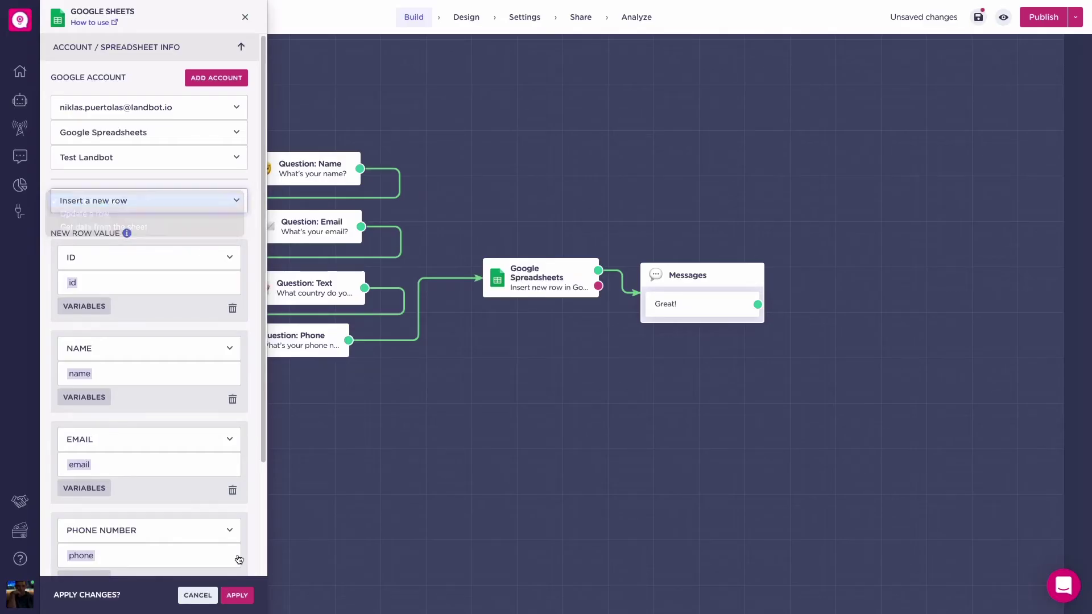
pyautogui.click(237, 594)
pyautogui.write('bu')
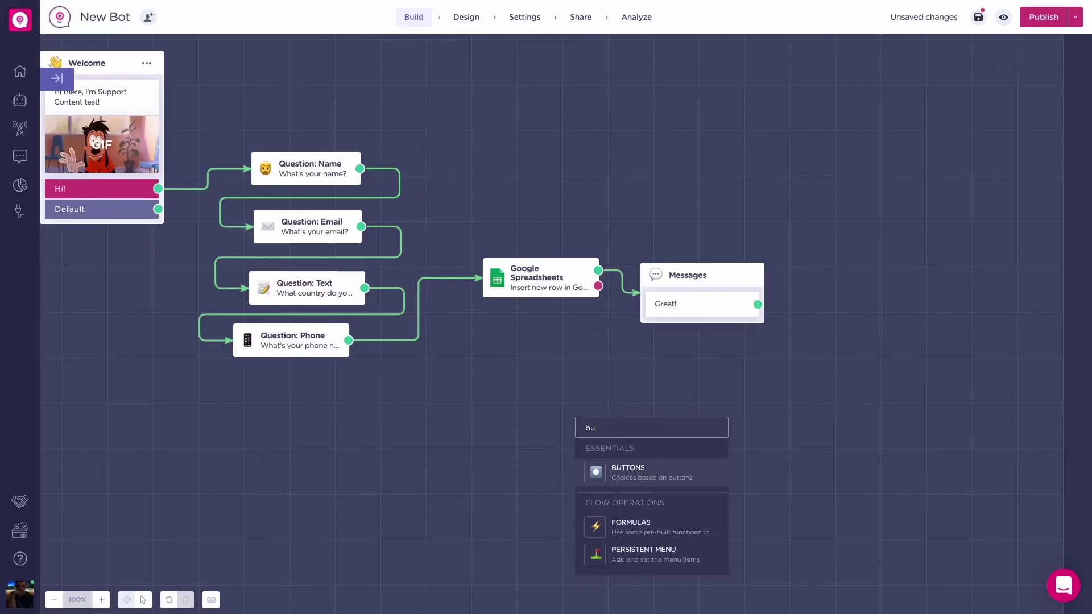
pyautogui.click(610, 469)
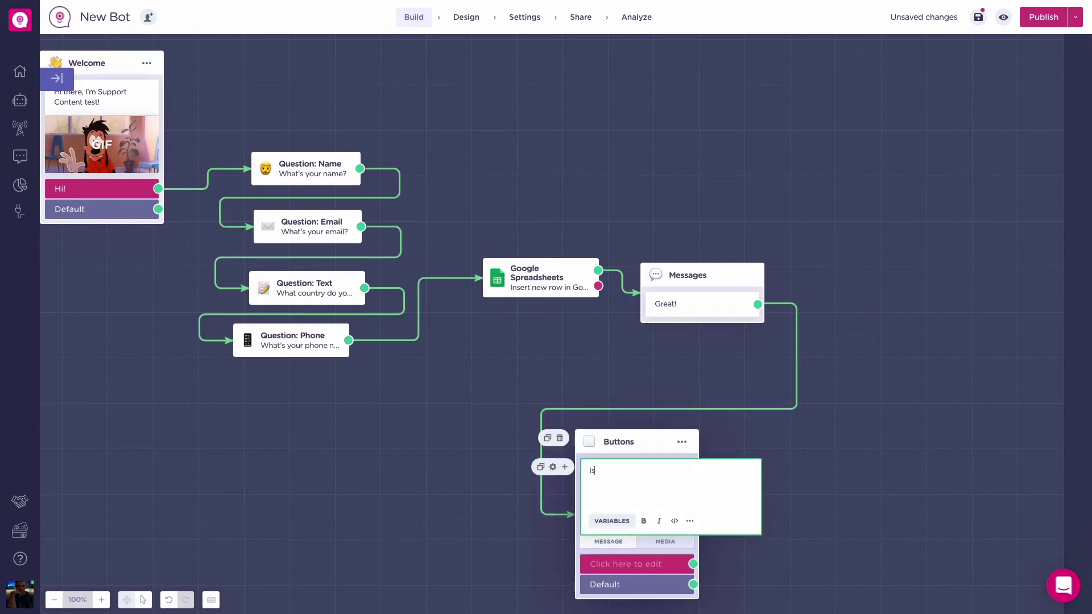
pyautogui.write('Is')
pyautogui.click(626, 521)
pyautogui.click(670, 553)
pyautogui.click(595, 562)
pyautogui.write('Yes')
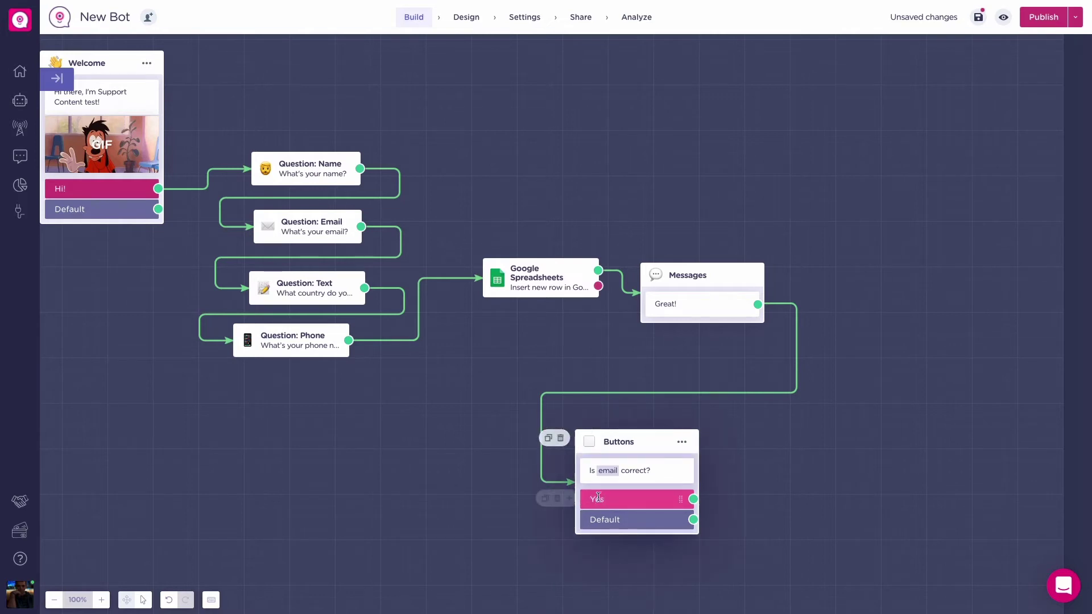
pyautogui.press('Return')
pyautogui.write('No')
pyautogui.click(751, 483)
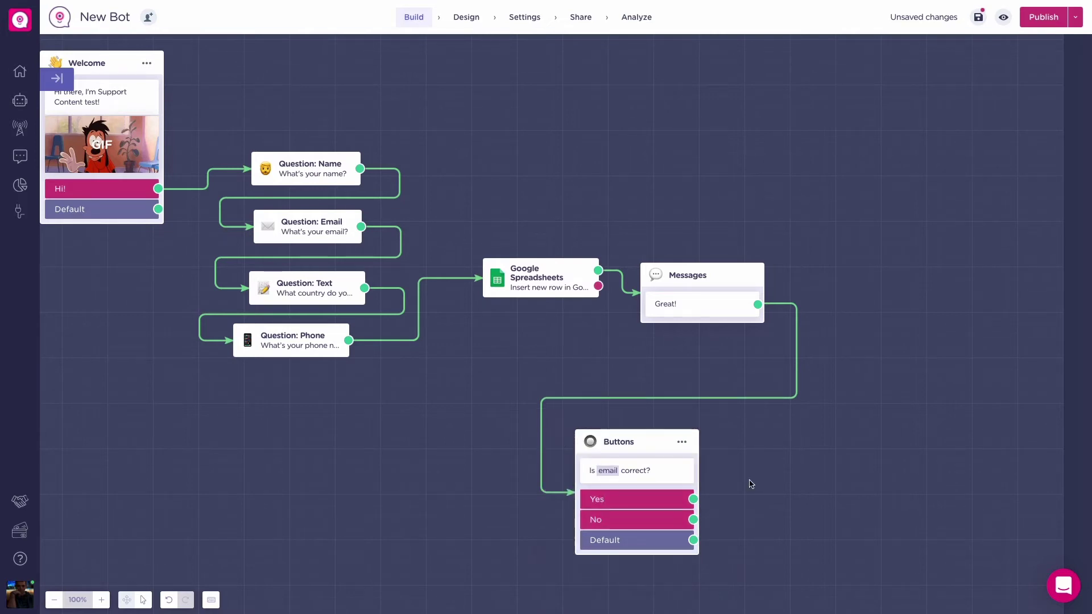
# Step: Route Yes to a 'Great!' message and No to a new email question
pyautogui.moveTo(751, 483); pyautogui.dragTo(631, 397)
pyautogui.doubleClick(735, 320)
pyautogui.press('Return')
pyautogui.write('Great')
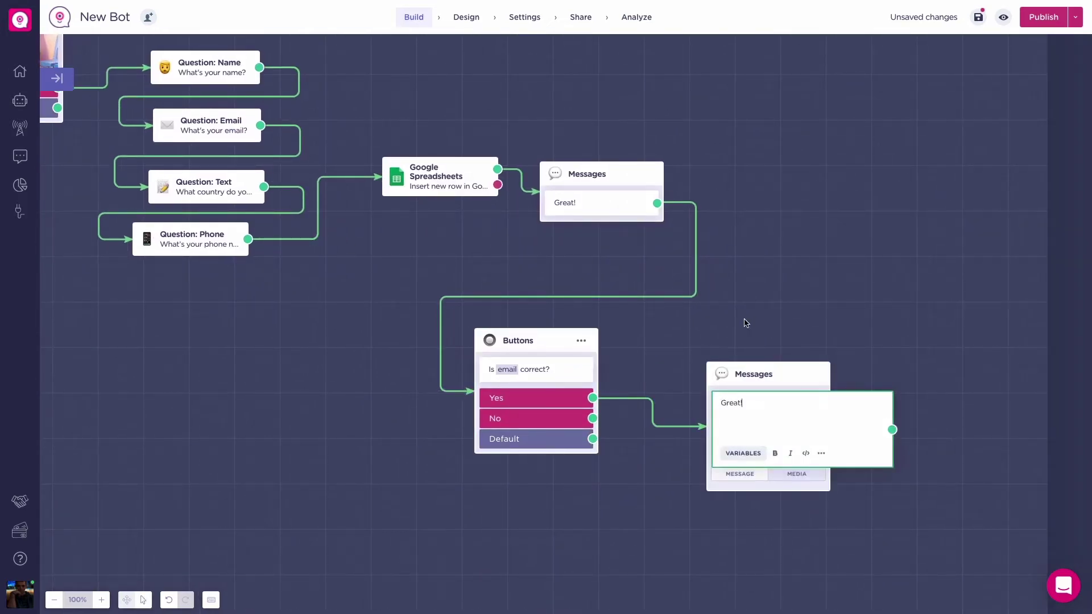
pyautogui.moveTo(751, 374); pyautogui.dragTo(775, 238)
pyautogui.moveTo(592, 418); pyautogui.dragTo(704, 440)
pyautogui.write('email')
pyautogui.click(759, 531)
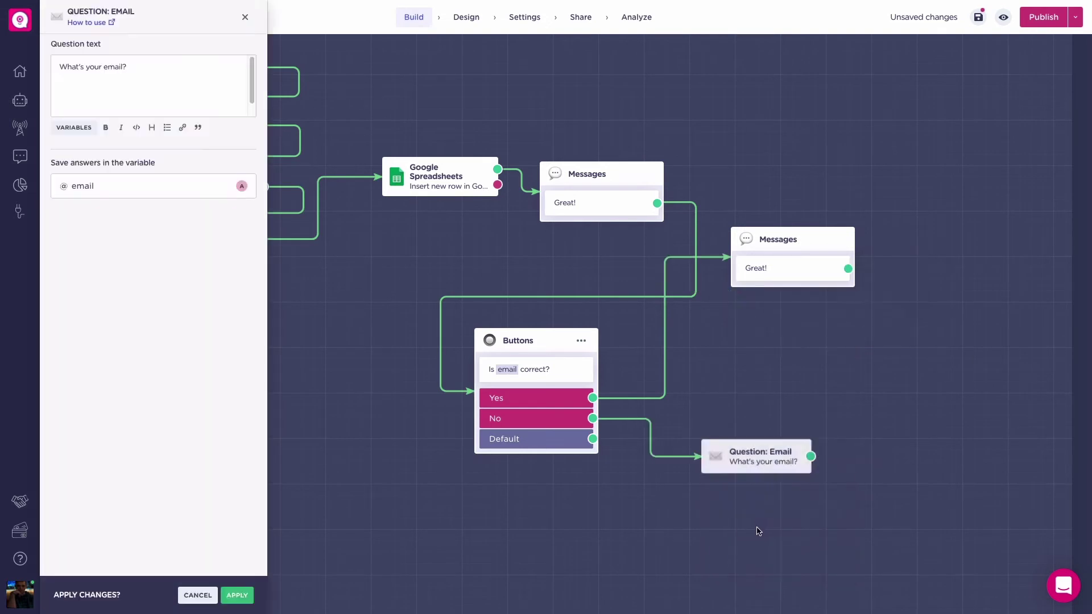
pyautogui.click(237, 595)
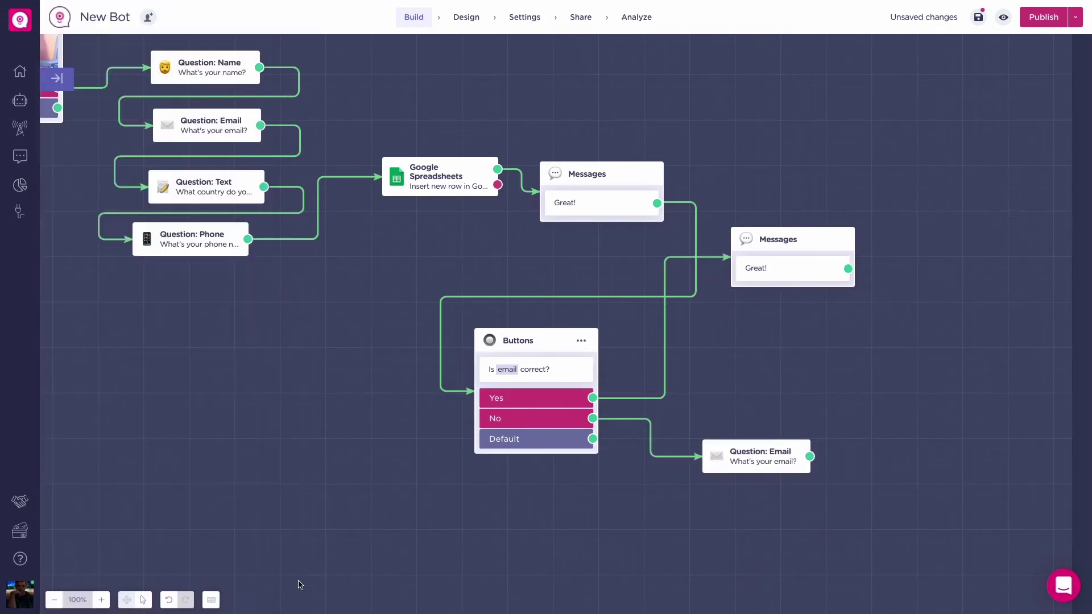
pyautogui.doubleClick(890, 387)
pyautogui.write('spre')
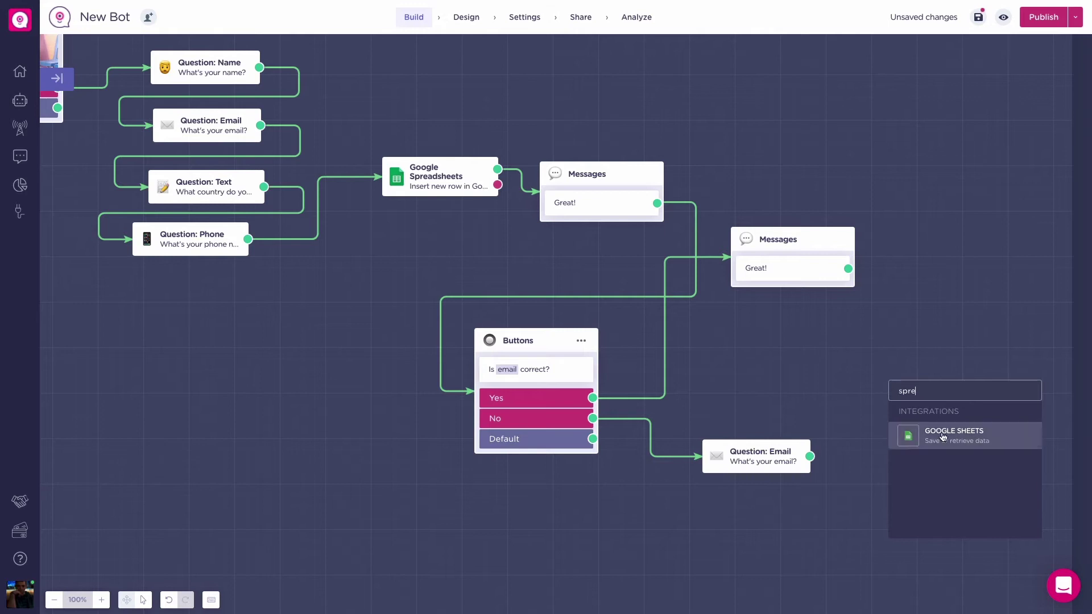
# Step: Add a Google Sheets block on the Test Landbot sheet of Google Spreadsheets, set to update a row
pyautogui.click(943, 436)
pyautogui.click(153, 107)
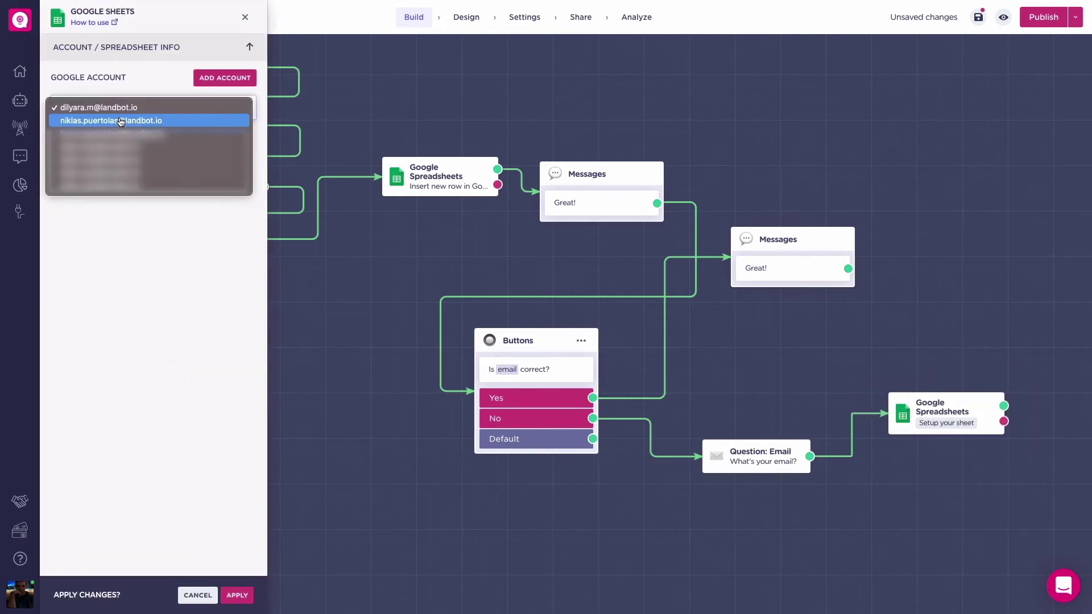
pyautogui.click(131, 117)
pyautogui.click(154, 132)
pyautogui.click(125, 132)
pyautogui.click(112, 204)
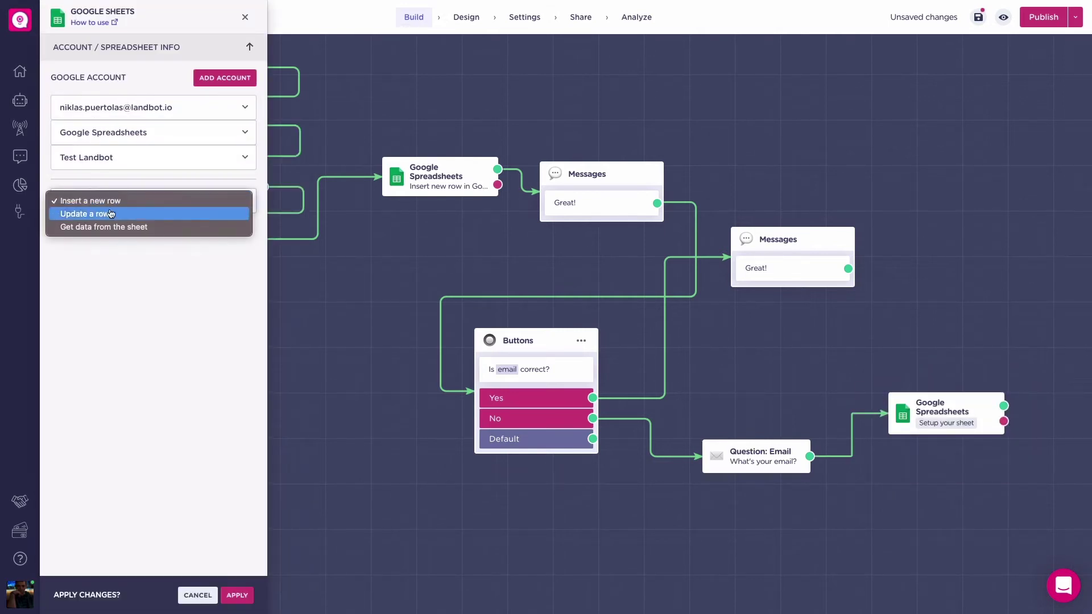
pyautogui.click(110, 214)
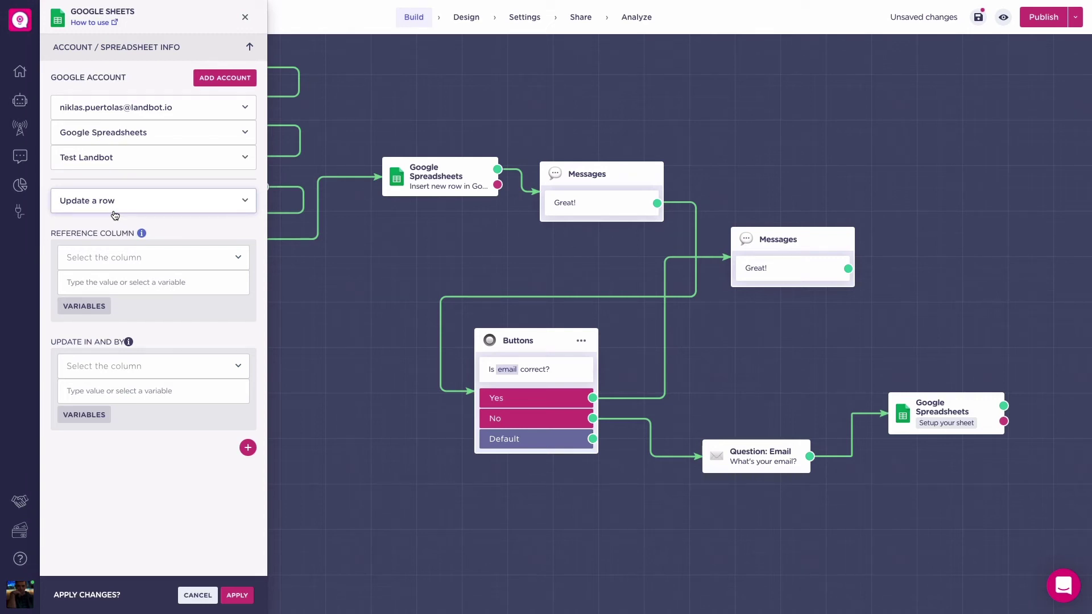
pyautogui.click(106, 259)
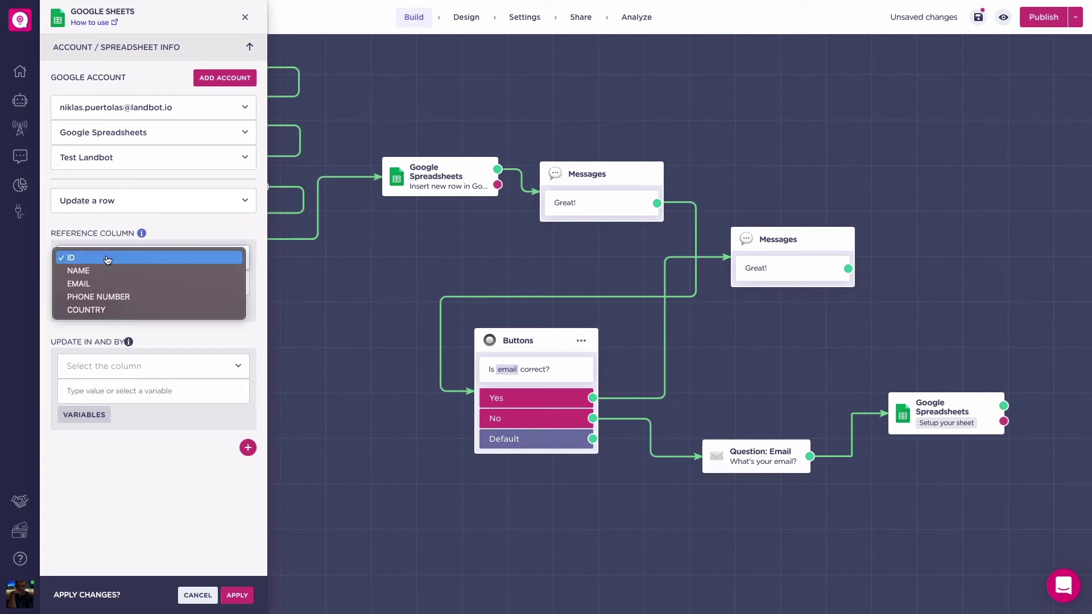
pyautogui.click(108, 259)
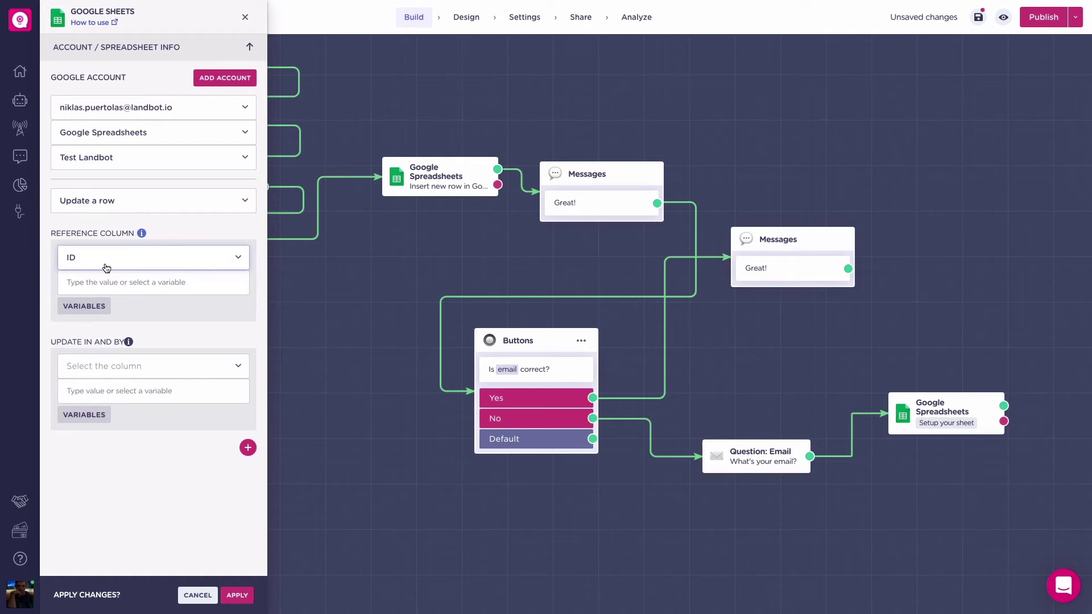
pyautogui.click(92, 302)
pyautogui.click(80, 342)
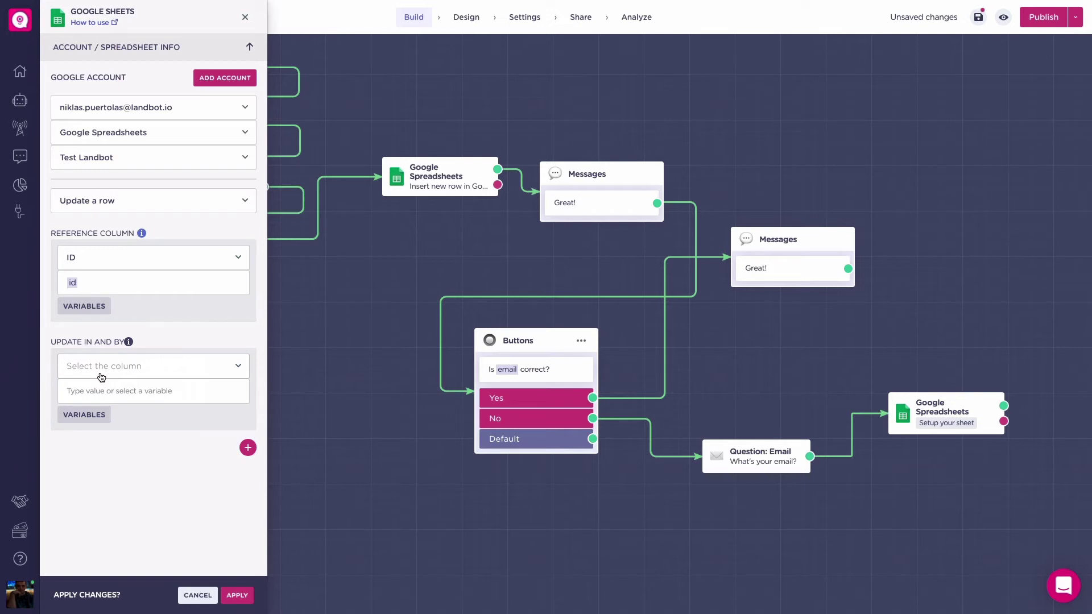
pyautogui.click(101, 373)
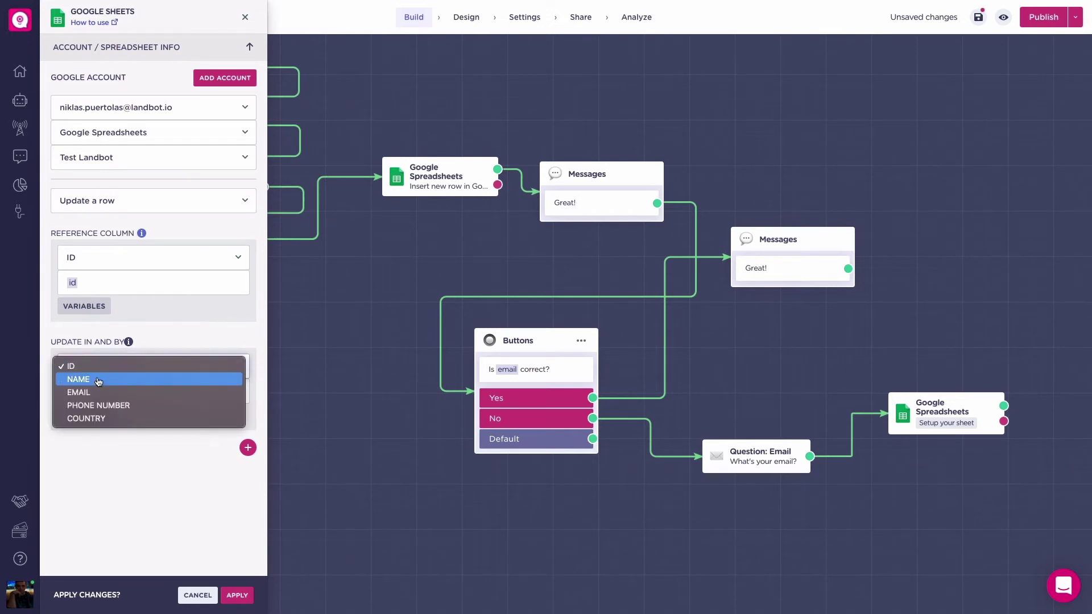
pyautogui.click(97, 393)
pyautogui.click(86, 414)
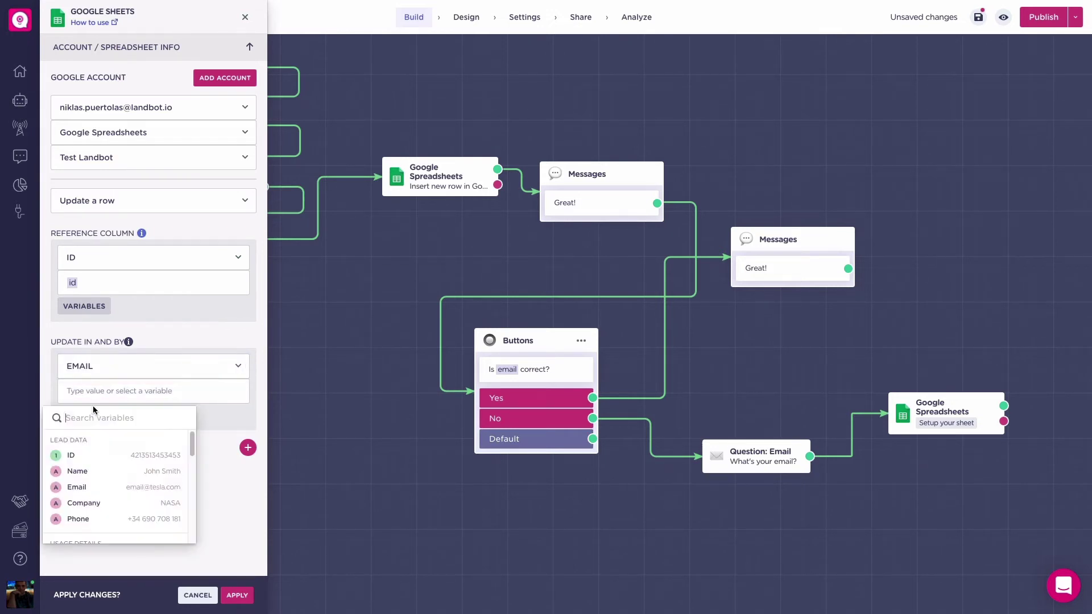
pyautogui.click(87, 488)
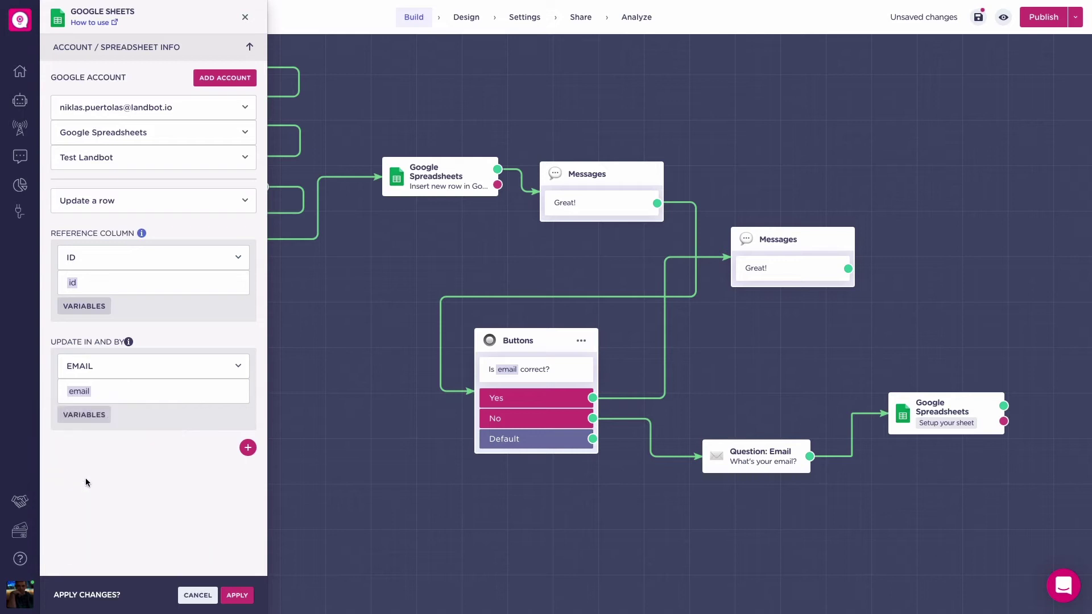
pyautogui.click(236, 595)
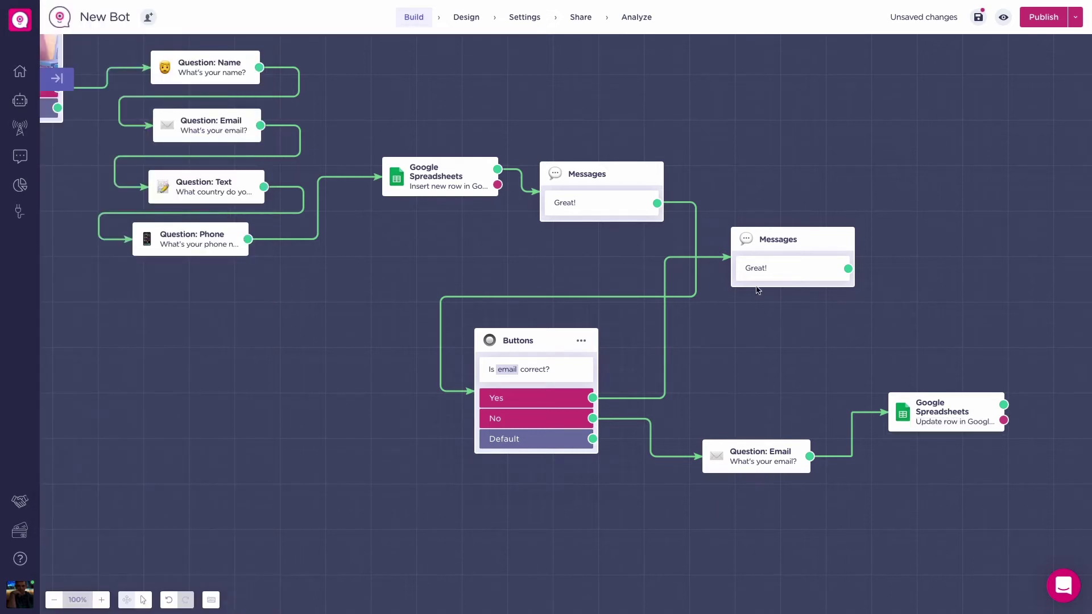
# Step: Save the bot, then in the preview give a name and email, answer No, and send a corrected email
pyautogui.click(975, 21)
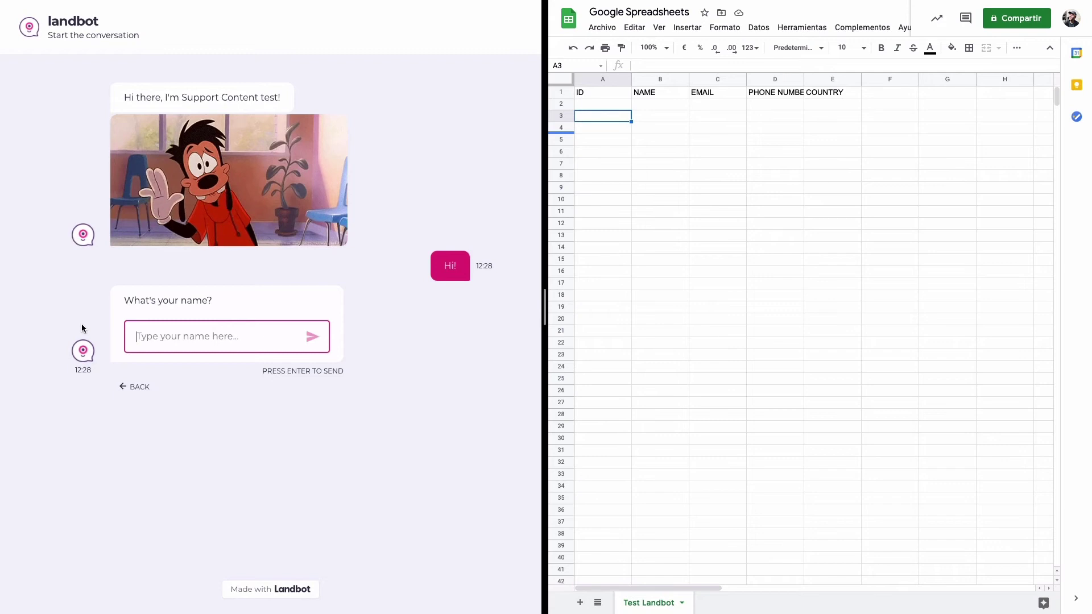
pyautogui.write('Nik')
pyautogui.press('Return')
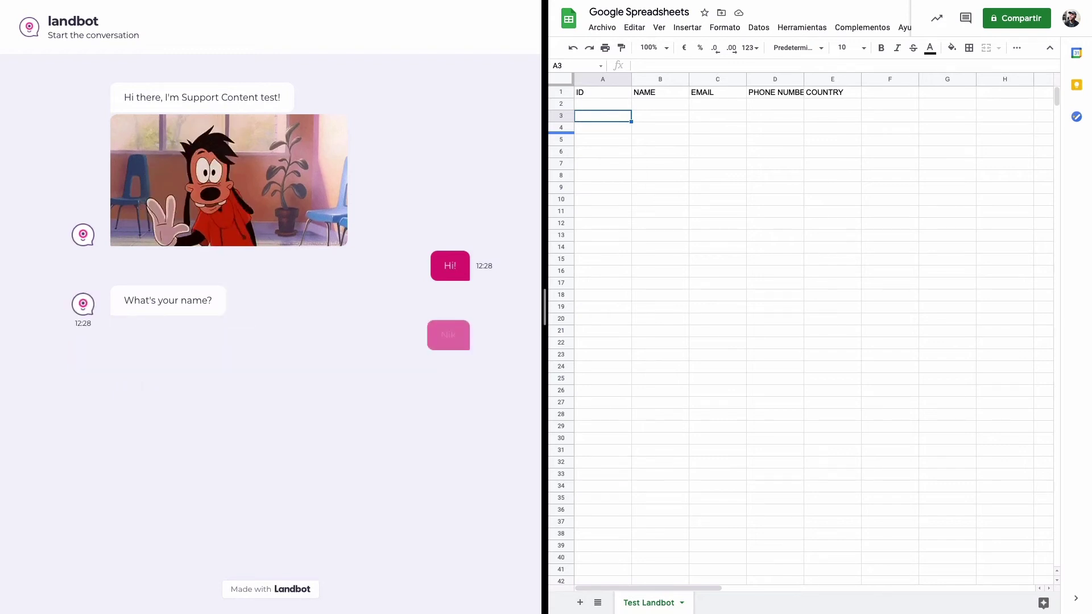
pyautogui.write('N')
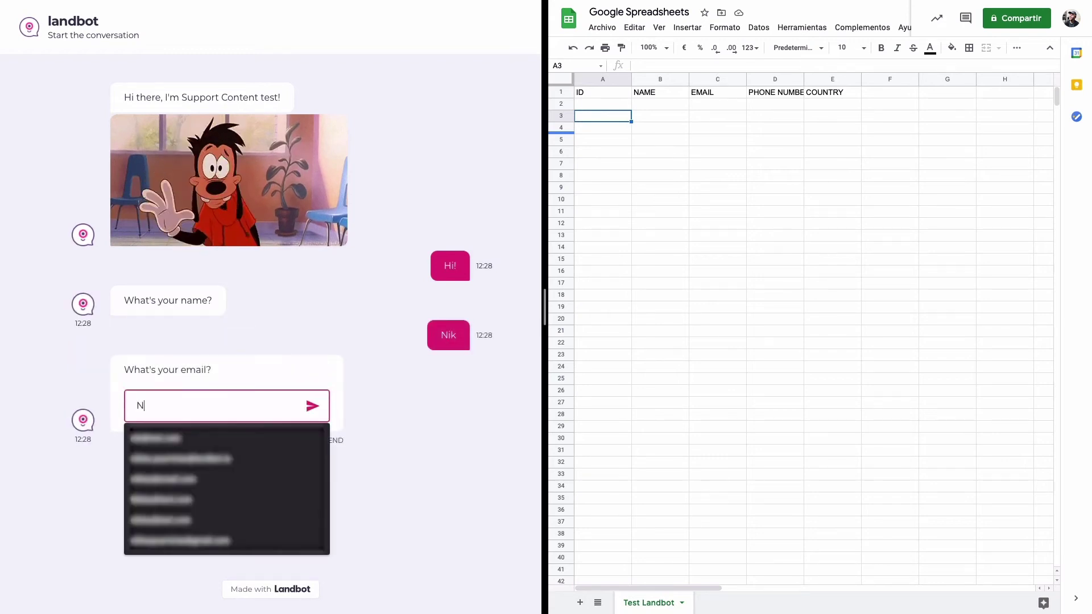
pyautogui.write('ik@tes')
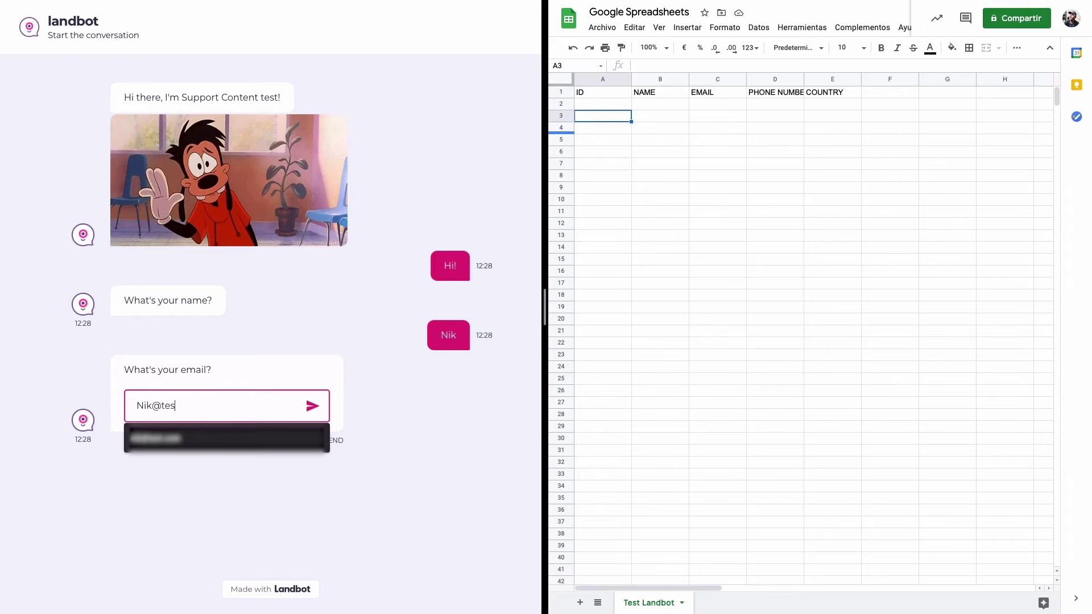
pyautogui.write('t.com')
pyautogui.press('Return')
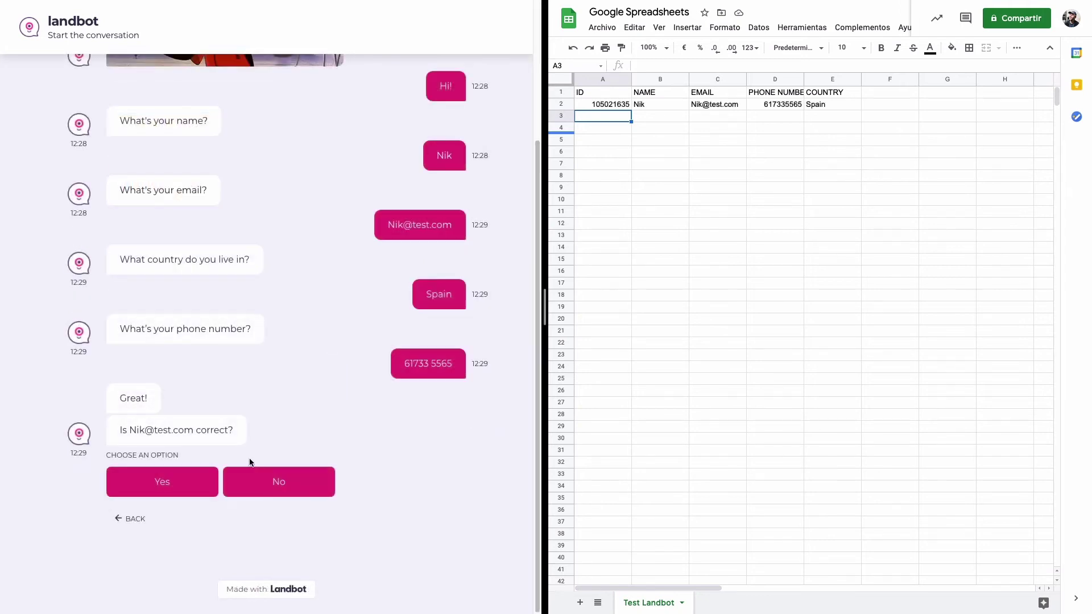
pyautogui.click(279, 481)
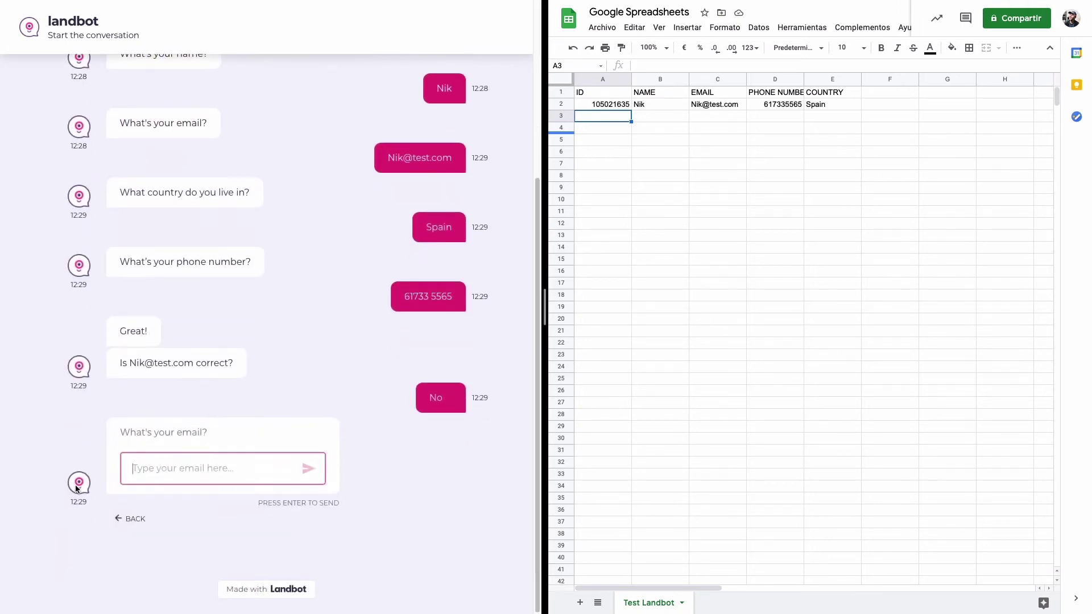
pyautogui.write('n')
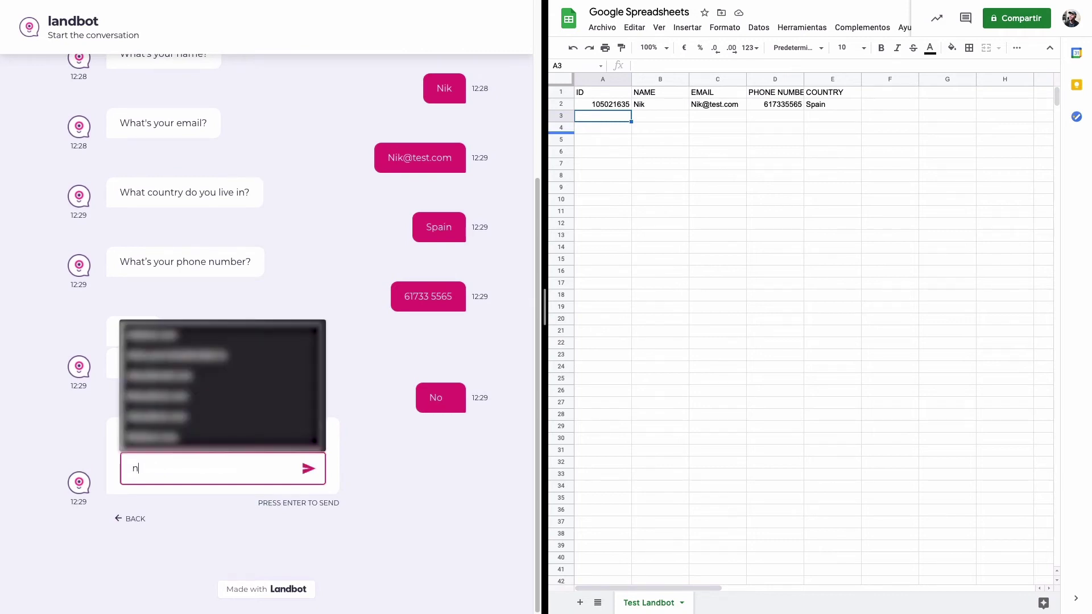
pyautogui.write('iklas@test.com')
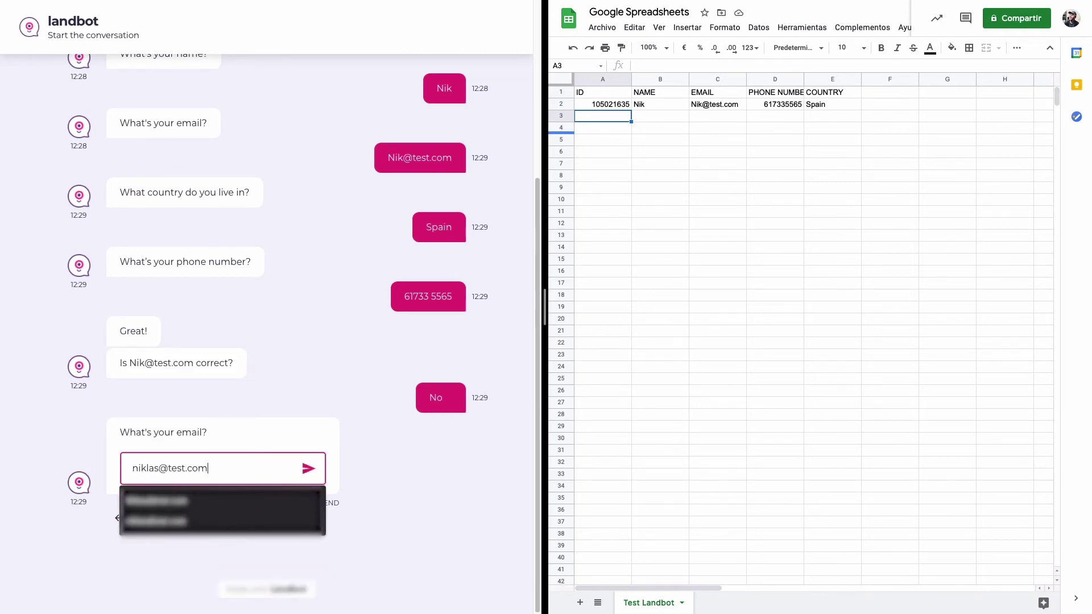
pyautogui.press('Return')
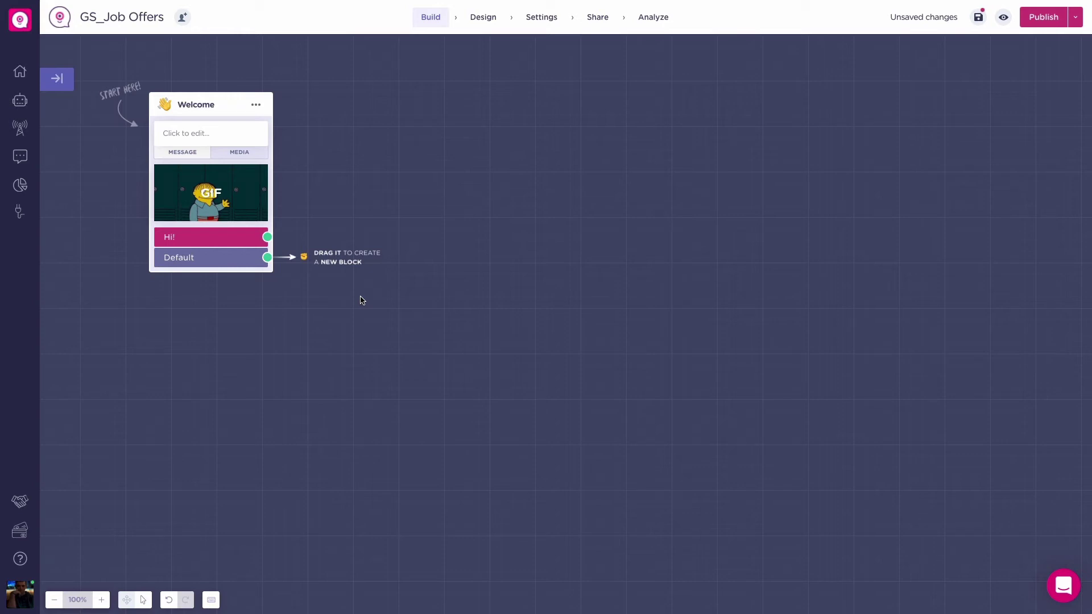
# Step: Change the Welcome message to 'Welcome to our job offer bot'
pyautogui.click(203, 133)
pyautogui.write('Welcome to our job offer bot')
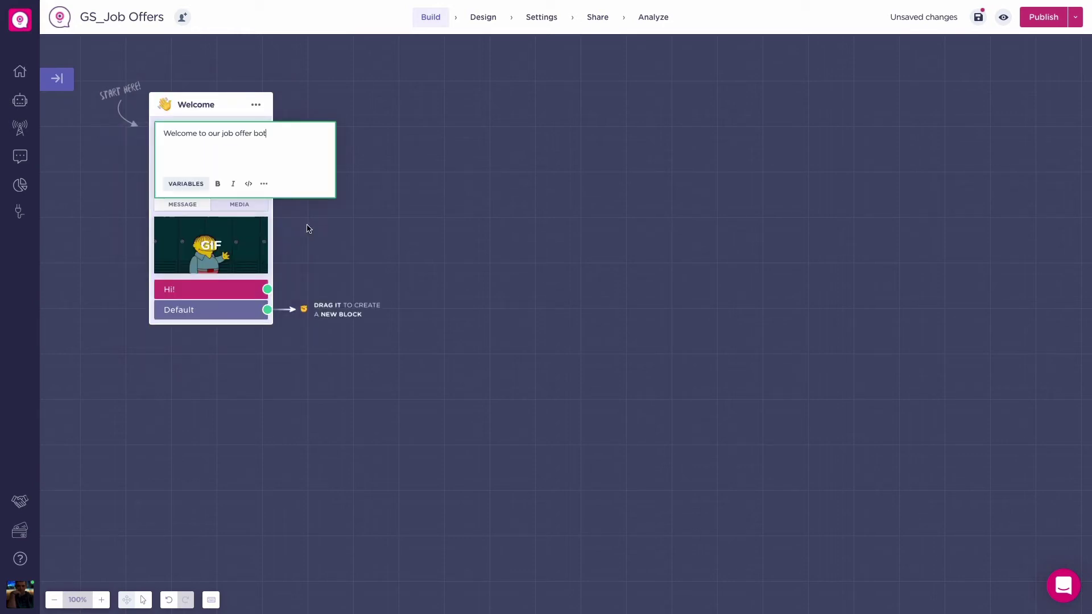
pyautogui.click(307, 227)
# Step: Add a Buttons block after Hi! asking 'What offers are you interested in?'
pyautogui.moveTo(267, 230); pyautogui.dragTo(390, 224)
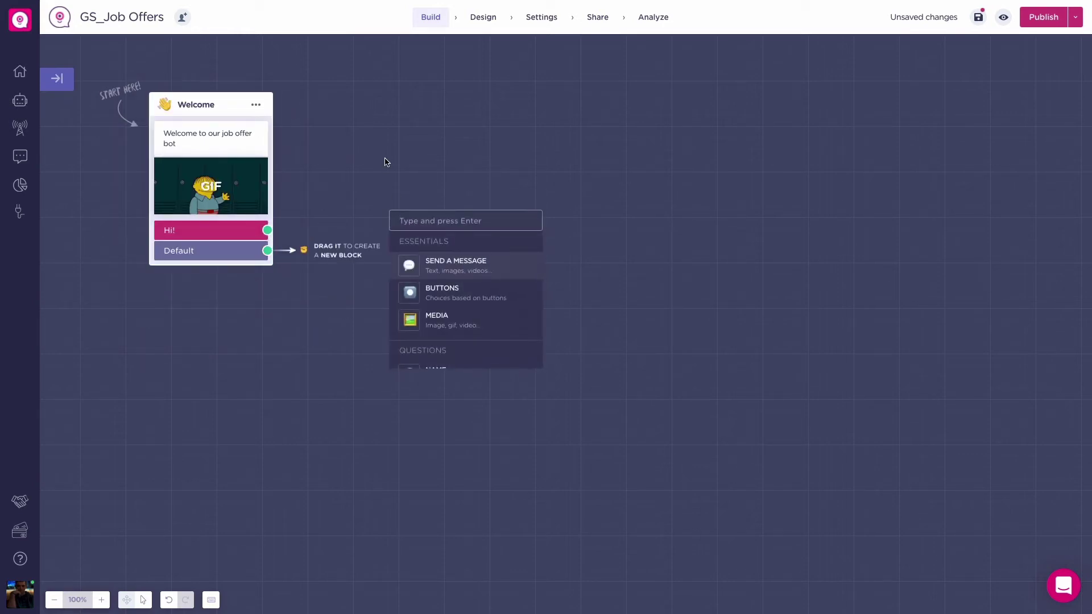
pyautogui.write('butt')
pyautogui.press('Return')
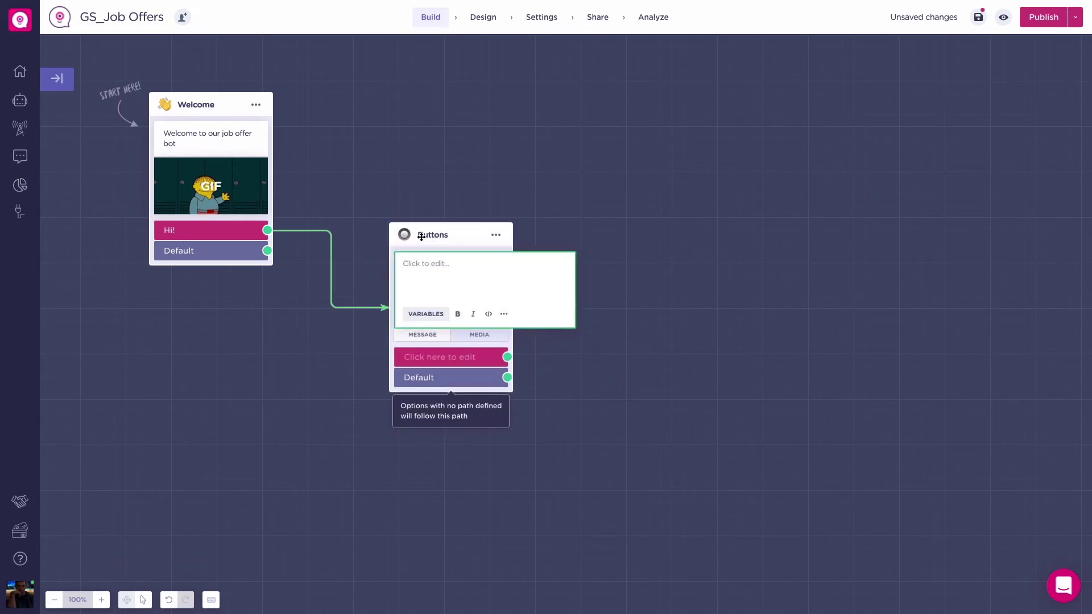
pyautogui.click(428, 262)
pyautogui.write('What offers are you interested in?')
pyautogui.click(366, 365)
# Step: Give the question answer buttons Assistant manager, Recepcionist and Intern
pyautogui.click(410, 302)
pyautogui.write('Assistant manager')
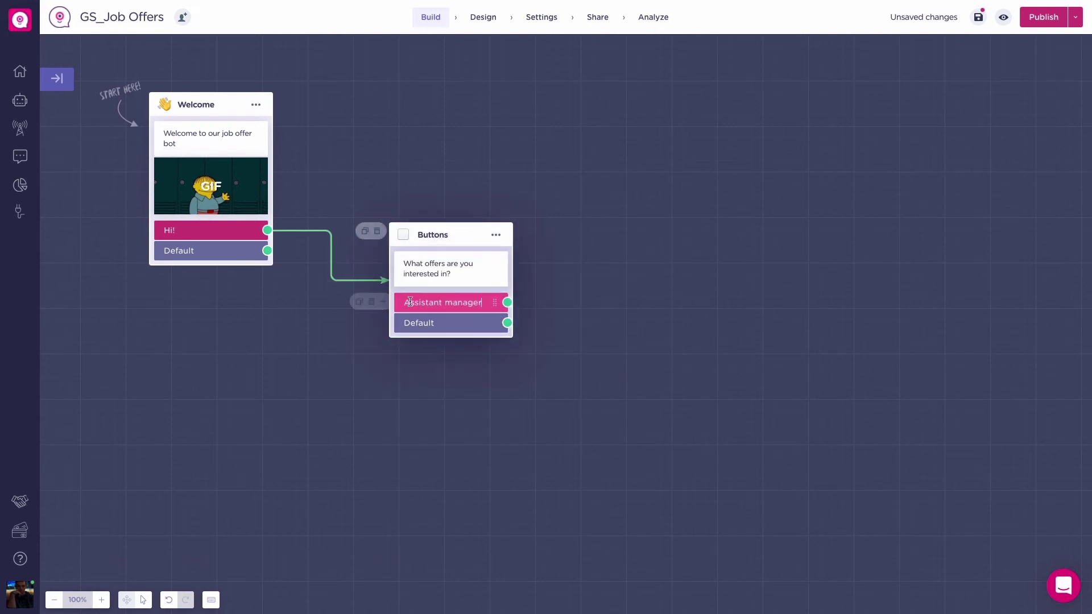
pyautogui.click(379, 302)
pyautogui.write('Recepcionist')
pyautogui.click(379, 323)
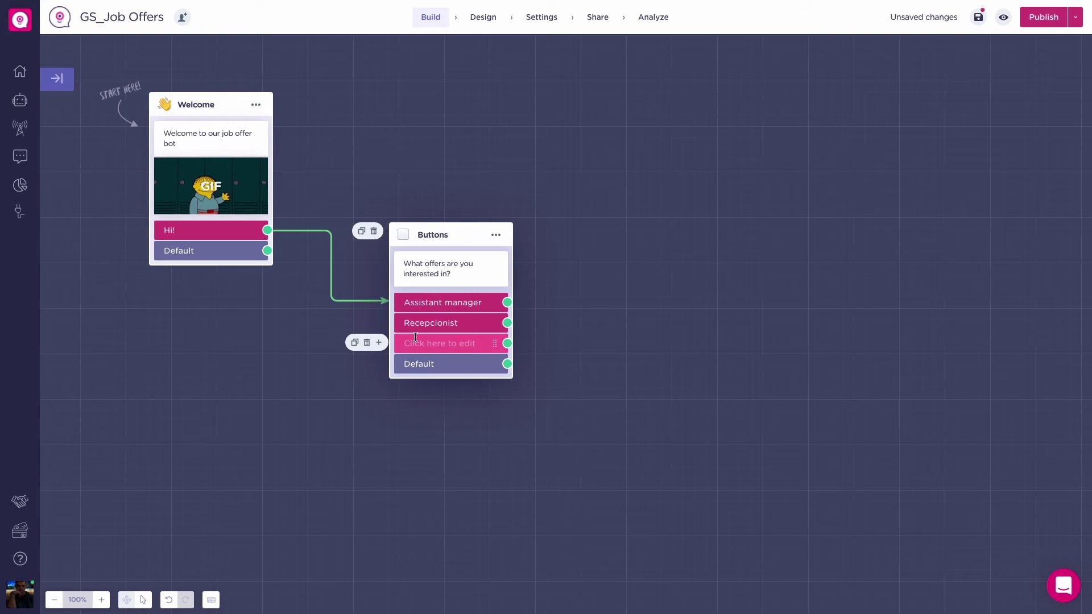
pyautogui.write('Intern')
pyautogui.click(469, 397)
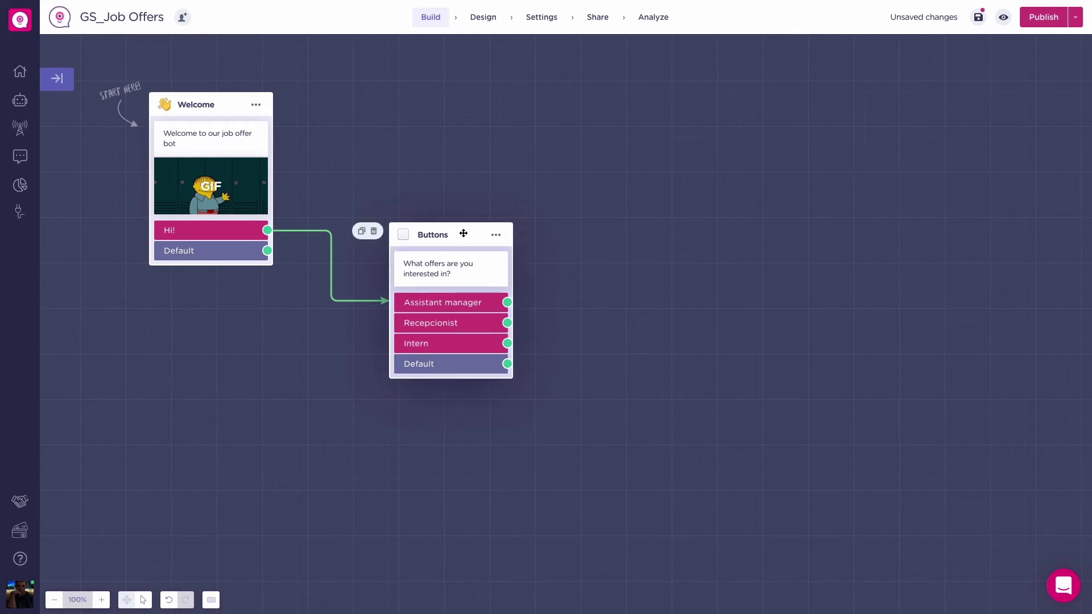
pyautogui.click(496, 235)
# Step: Save the chosen offer in new String variable jobPosition, then add a Google Sheets block after Default
pyautogui.click(162, 386)
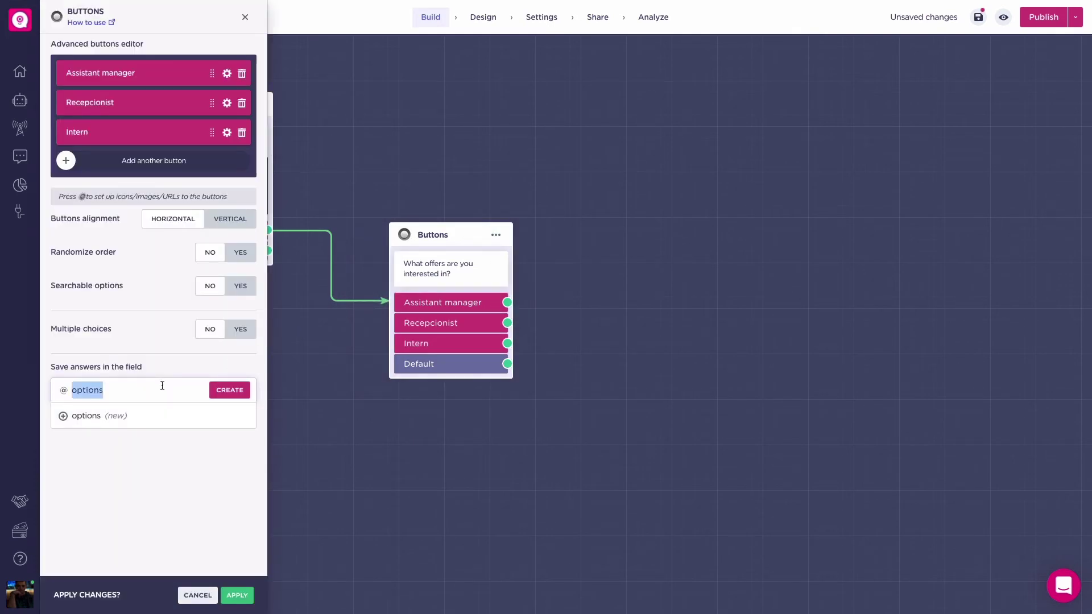
pyautogui.write('jobPosition')
pyautogui.click(229, 390)
pyautogui.click(114, 478)
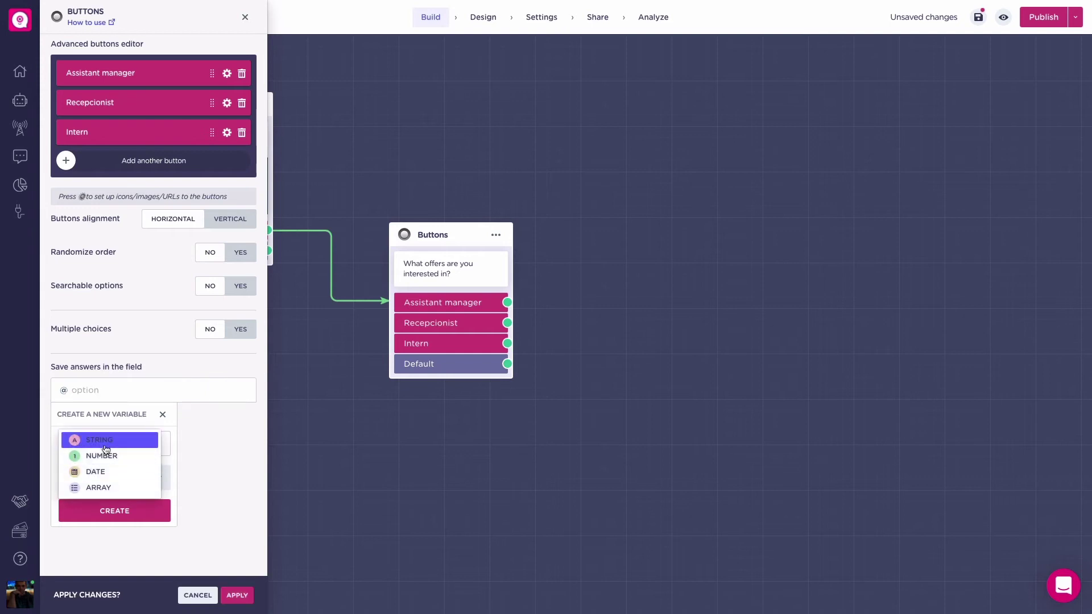
pyautogui.click(106, 441)
pyautogui.click(168, 517)
pyautogui.click(239, 595)
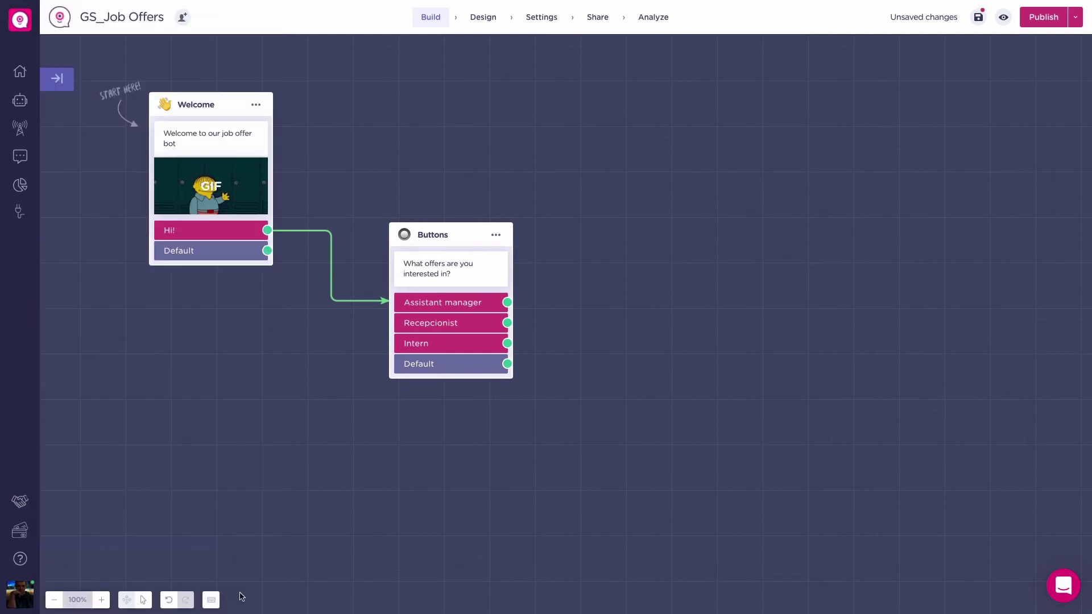
pyautogui.moveTo(507, 364); pyautogui.dragTo(594, 339)
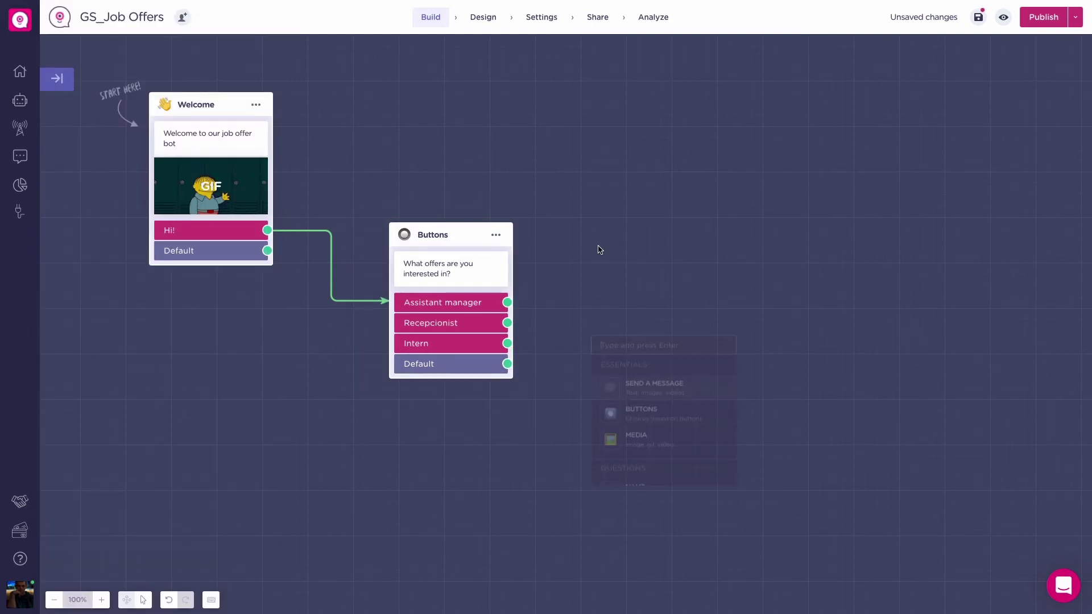
pyautogui.write('sheets')
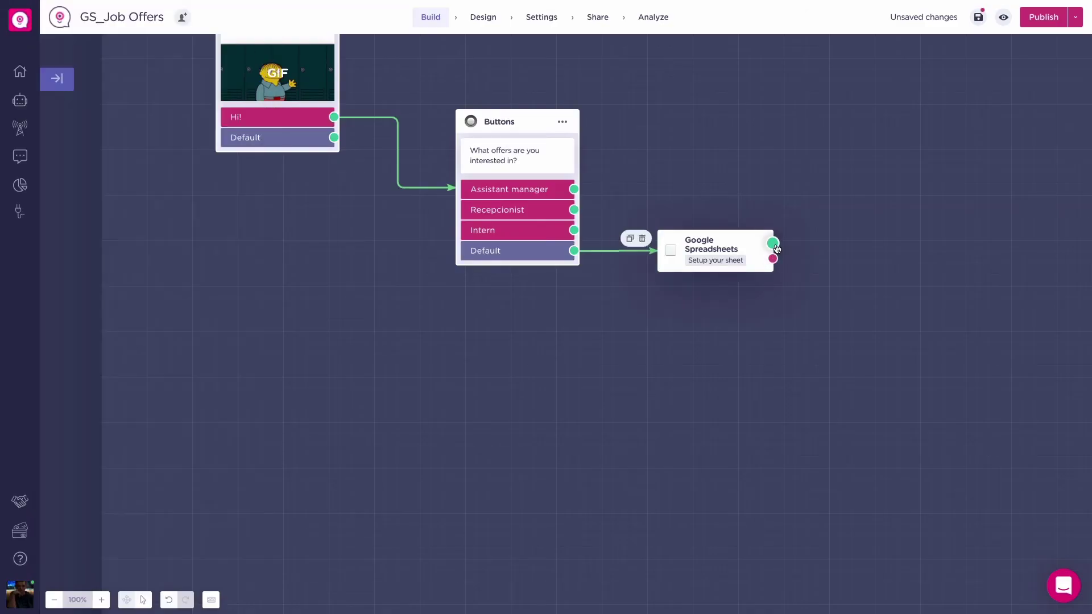
pyautogui.moveTo(772, 243); pyautogui.dragTo(265, 328)
pyautogui.click(318, 370)
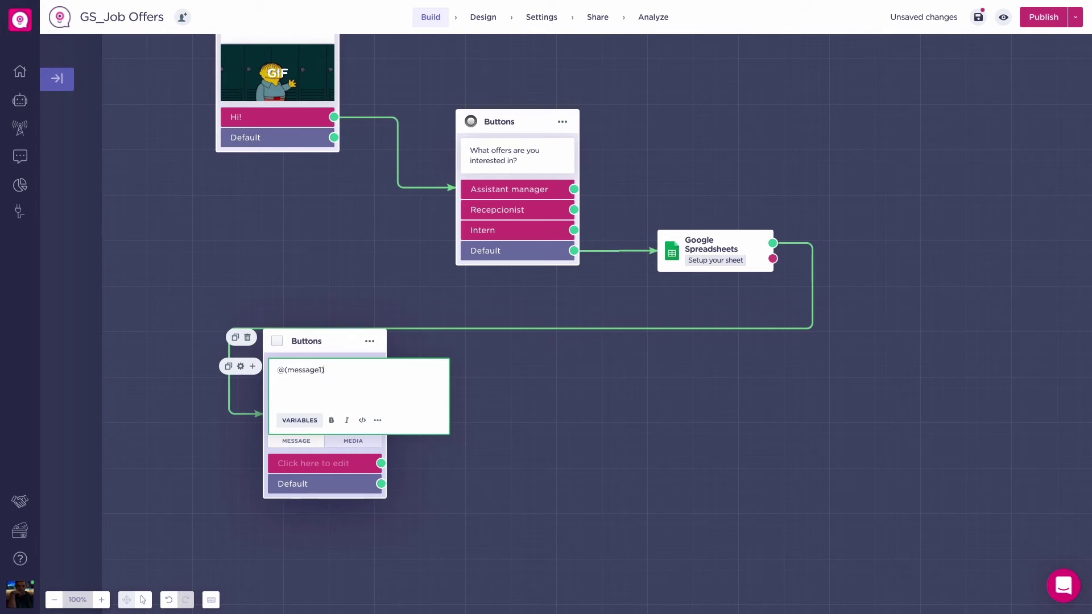
pyautogui.click(370, 480)
pyautogui.moveTo(381, 419); pyautogui.dragTo(493, 336)
pyautogui.click(535, 441)
pyautogui.write('@')
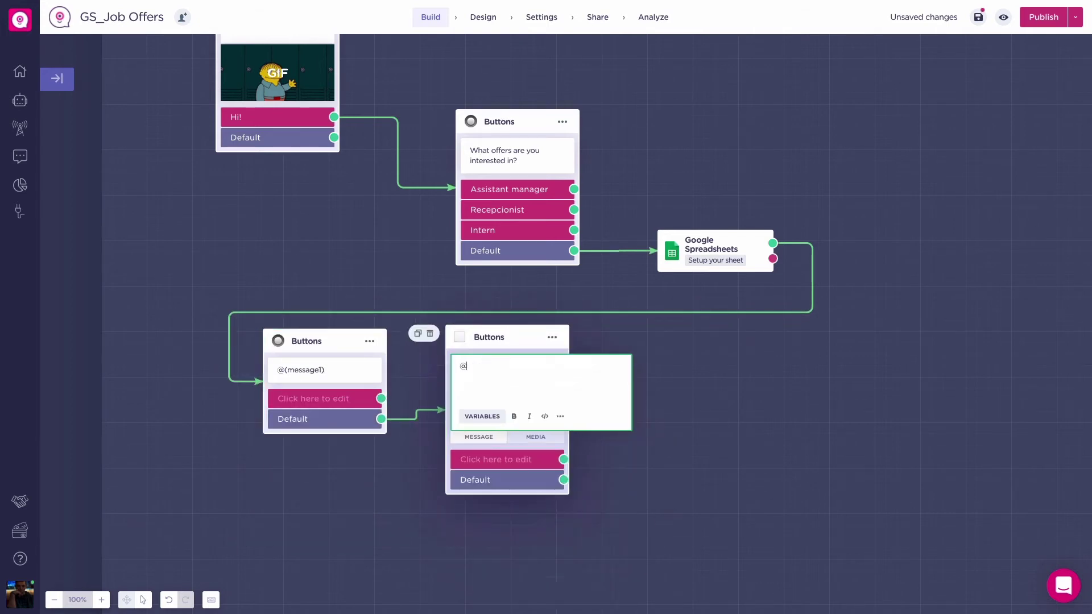
pyautogui.write('(message2')
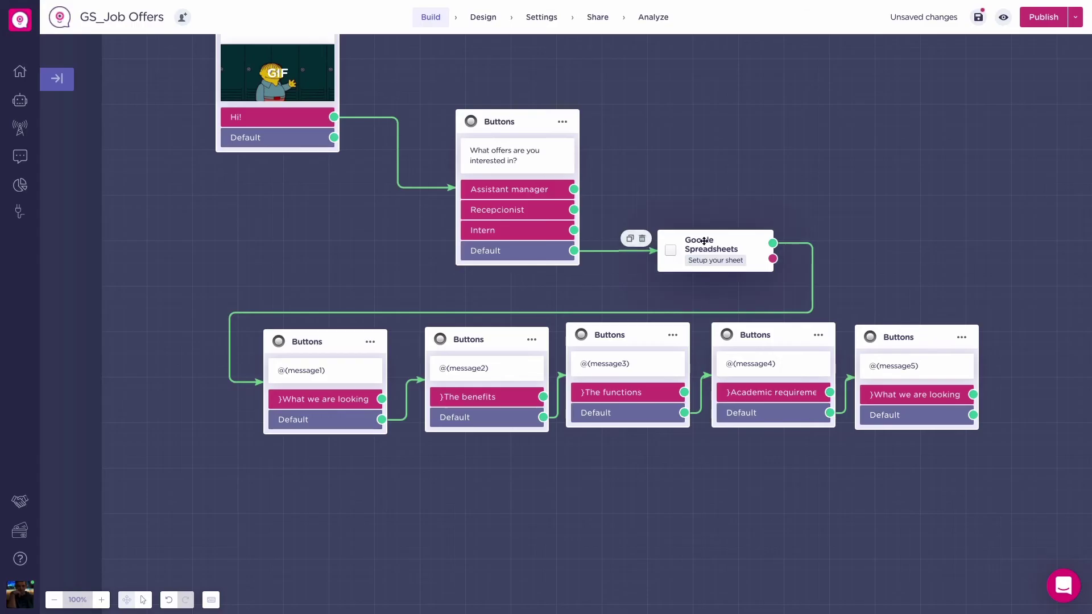
# Step: Point the Google Sheets block at the Content management spreadsheet and sheet with a Get data action
pyautogui.click(711, 250)
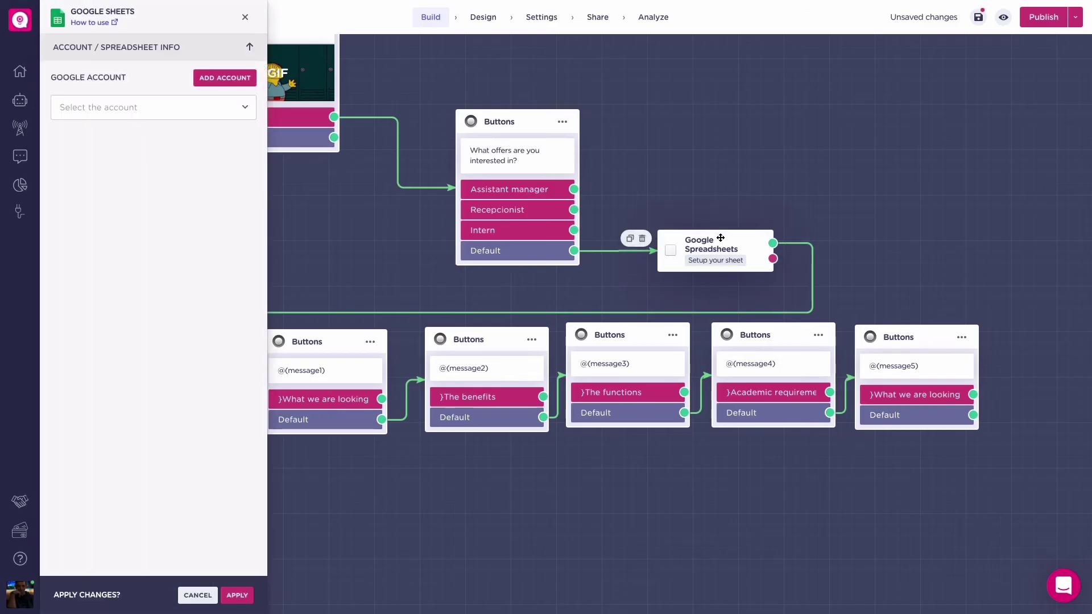
pyautogui.click(199, 109)
pyautogui.click(184, 120)
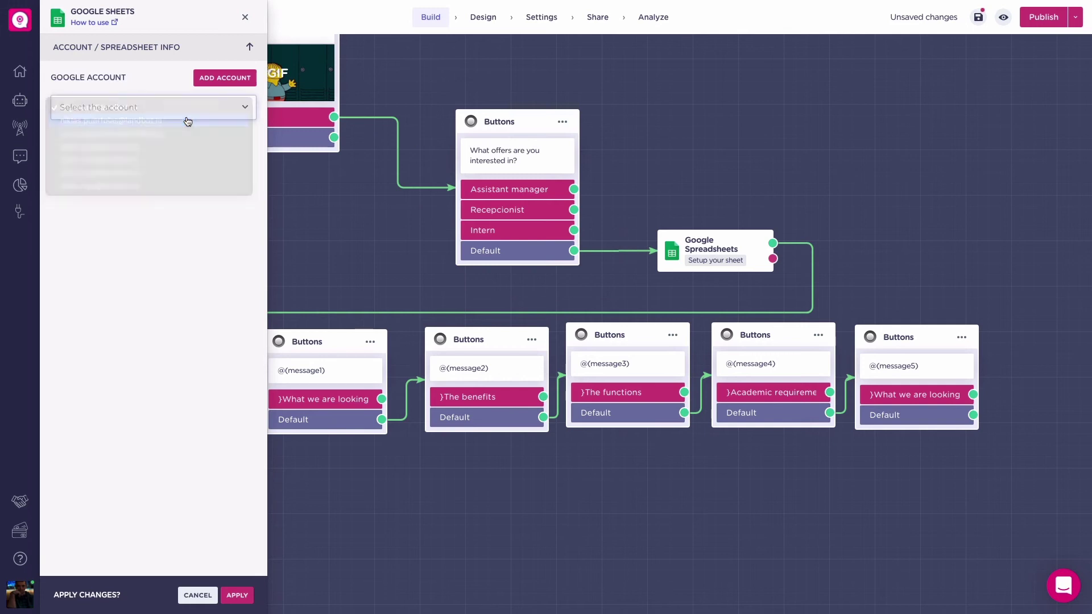
pyautogui.click(180, 132)
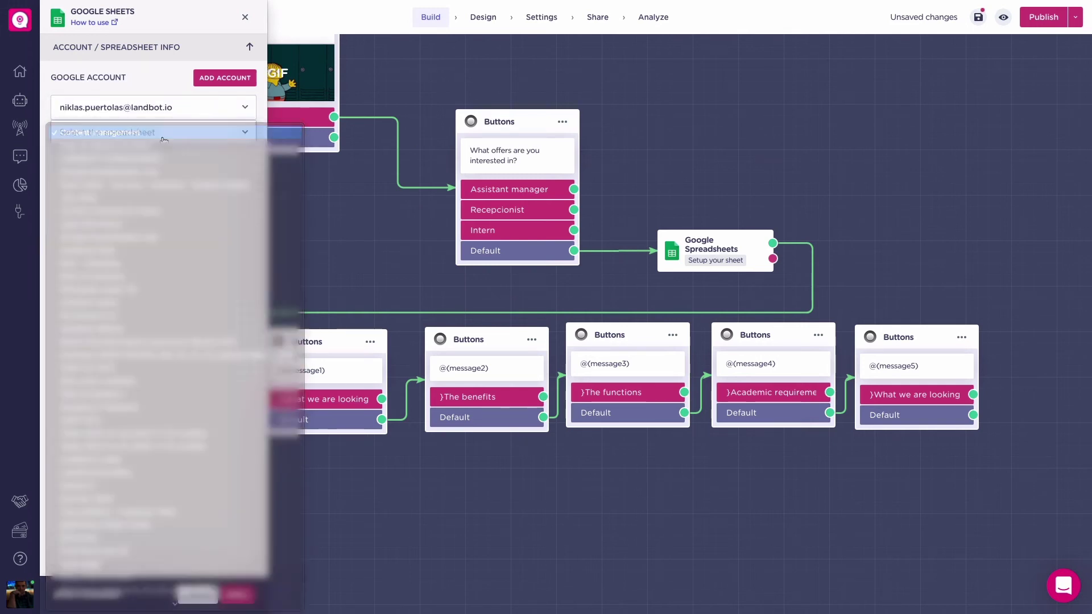
pyautogui.click(166, 133)
pyautogui.click(144, 156)
pyautogui.click(141, 158)
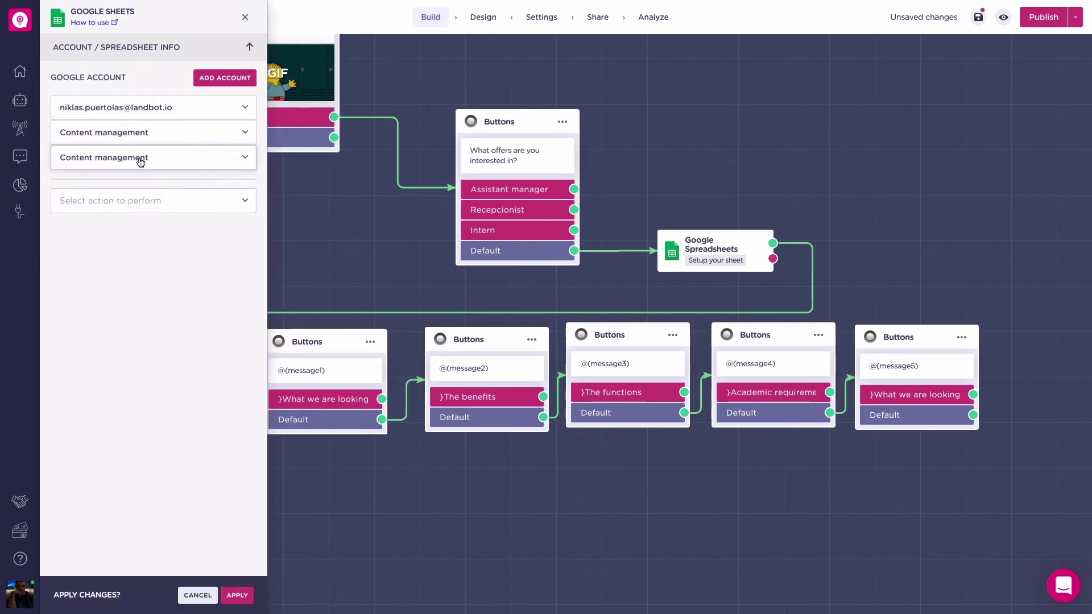
pyautogui.click(134, 199)
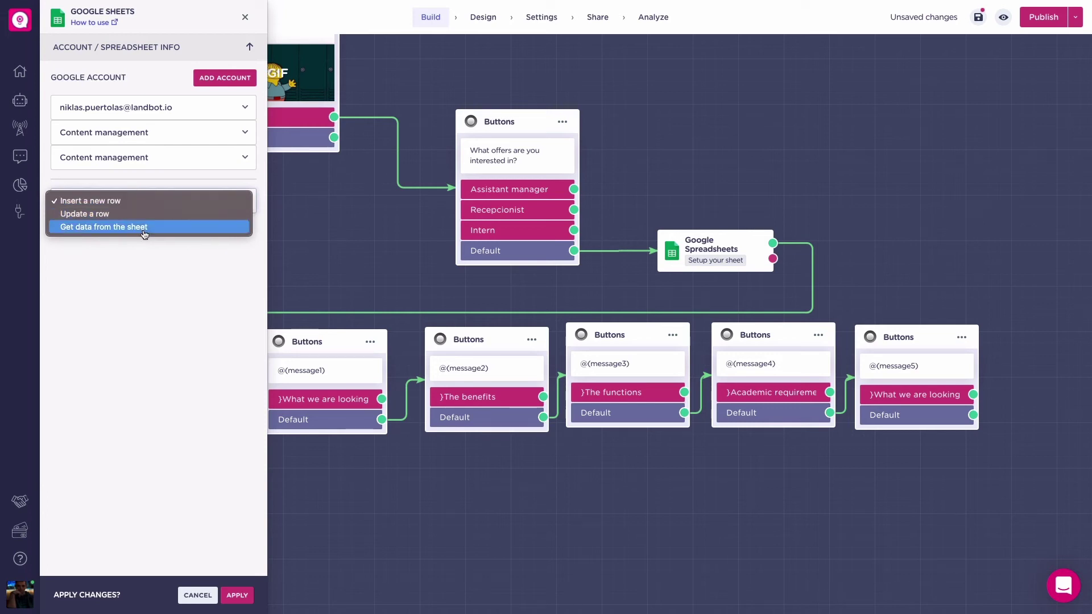
pyautogui.click(144, 228)
pyautogui.click(148, 258)
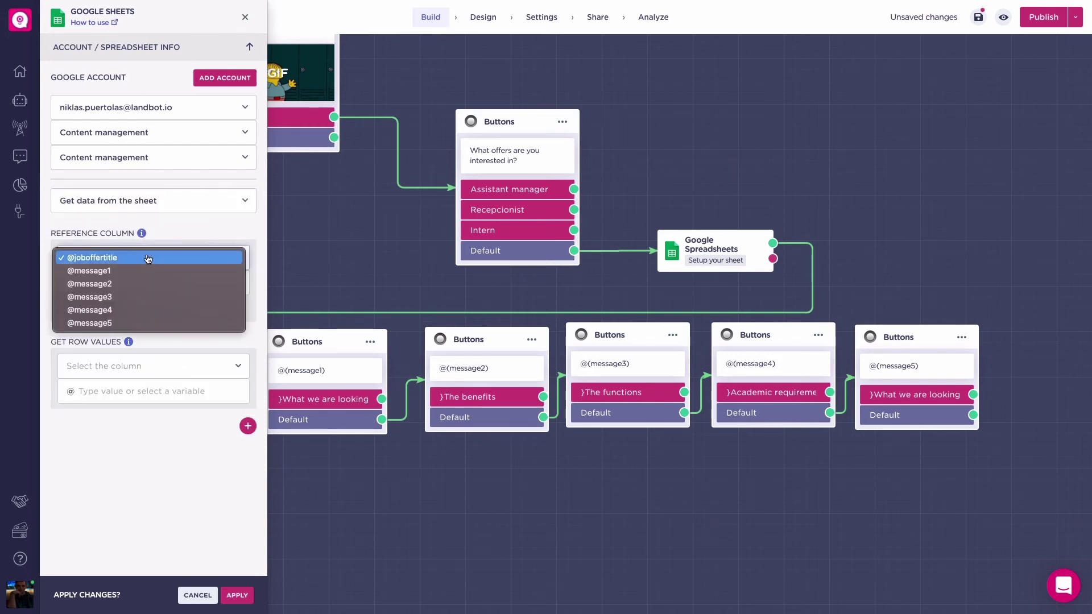
pyautogui.click(148, 259)
pyautogui.click(91, 306)
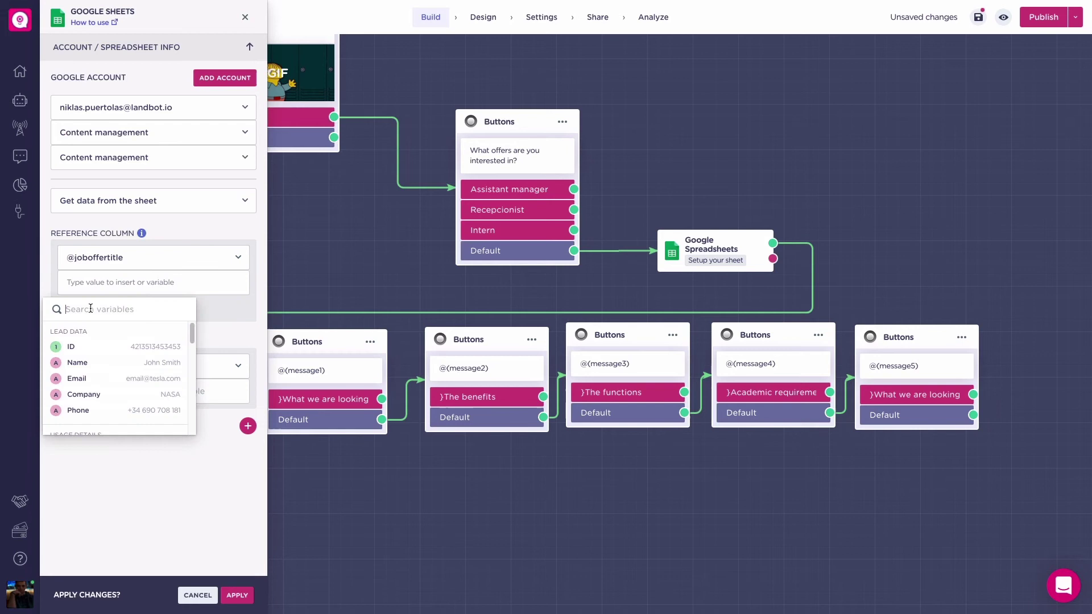
pyautogui.write('jo')
pyautogui.click(84, 345)
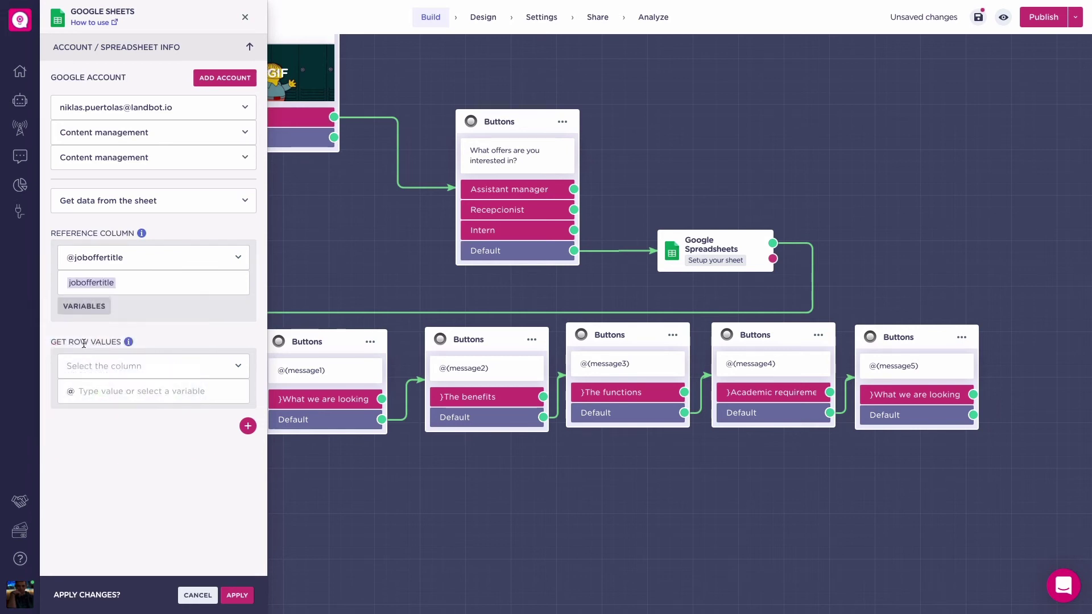
pyautogui.click(93, 363)
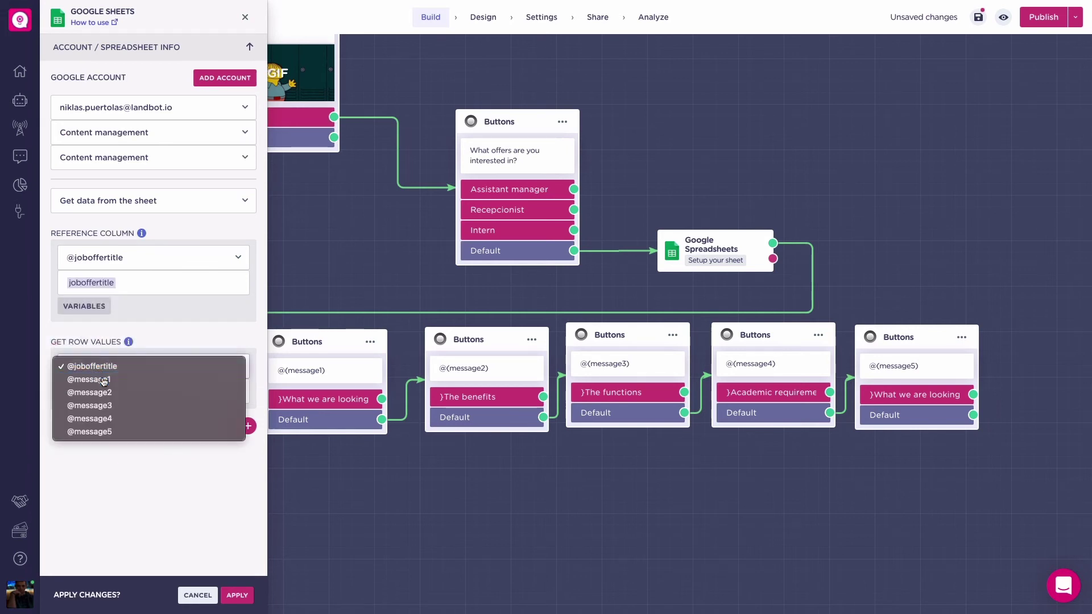
pyautogui.click(91, 379)
pyautogui.click(100, 391)
pyautogui.write('mess')
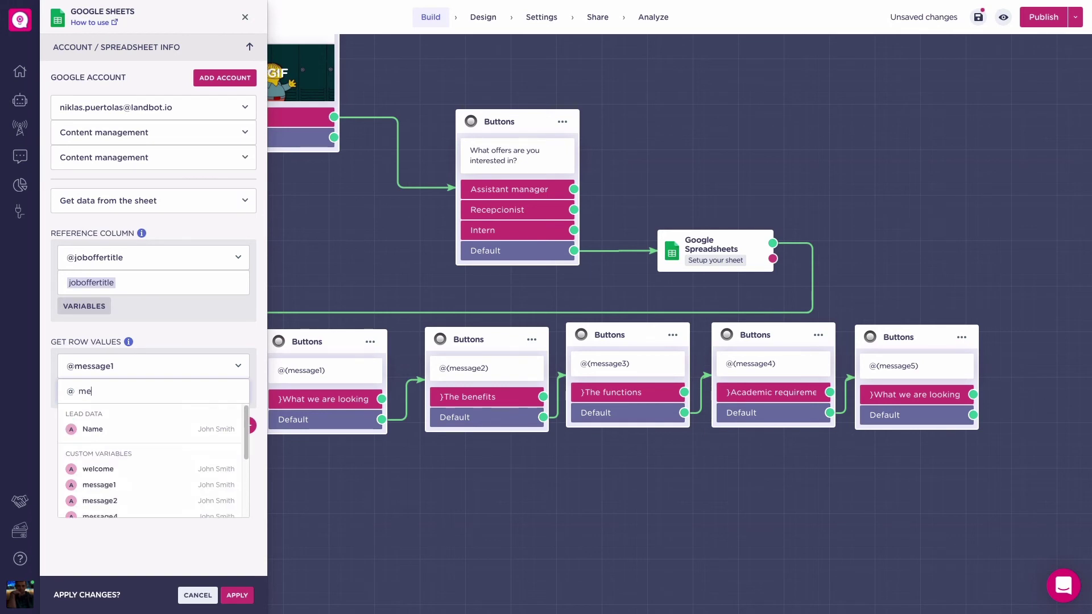
pyautogui.click(103, 451)
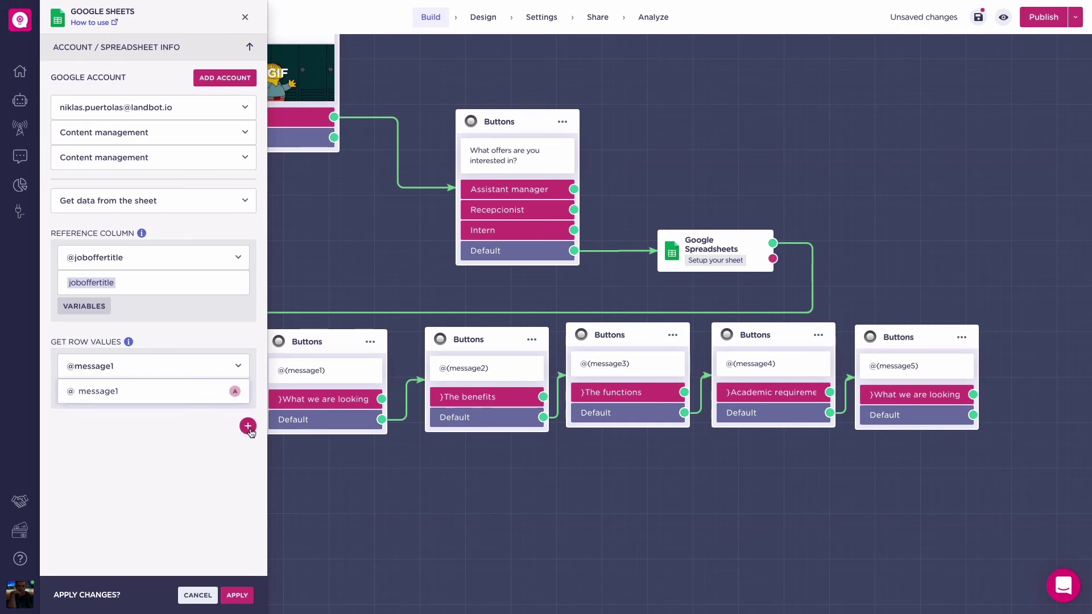
pyautogui.click(248, 427)
pyautogui.click(149, 467)
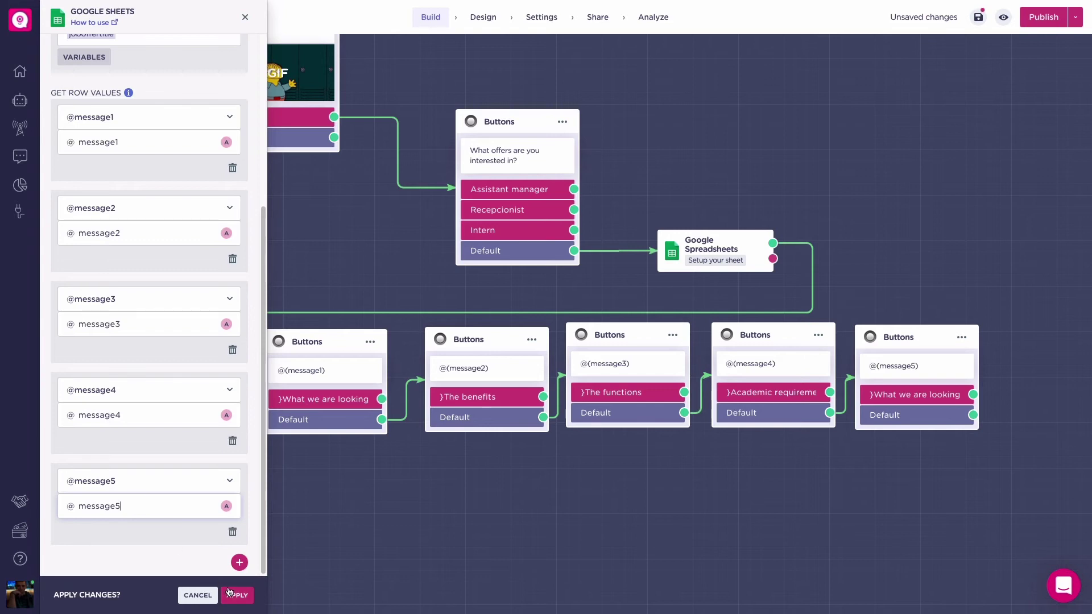
pyautogui.click(229, 595)
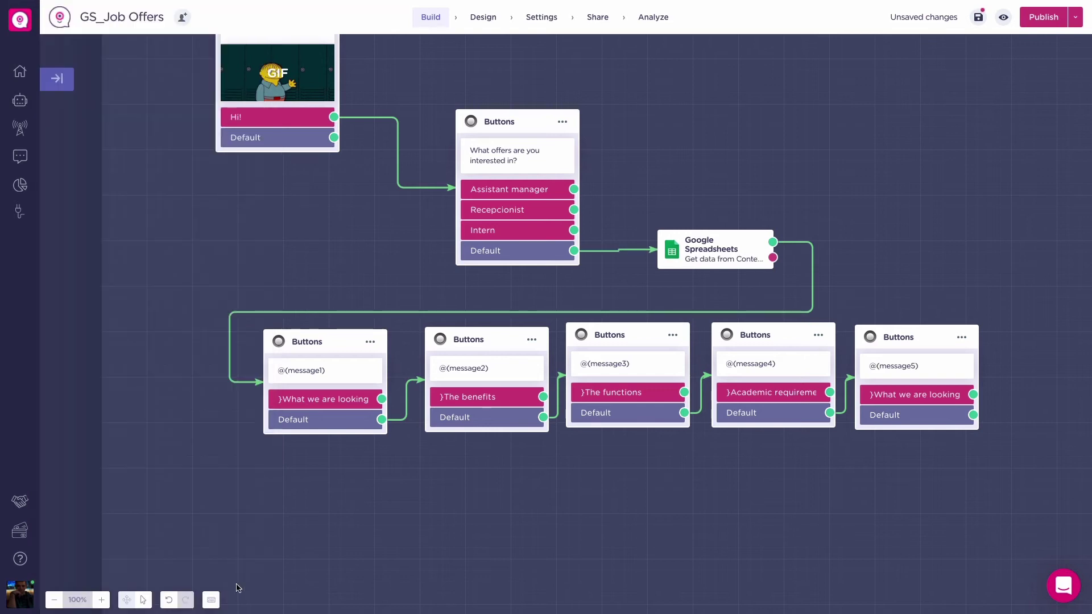
# Step: Save and publish the bot, then test it by choosing Intern and 'What we are looking for'
pyautogui.click(979, 17)
pyautogui.click(1041, 17)
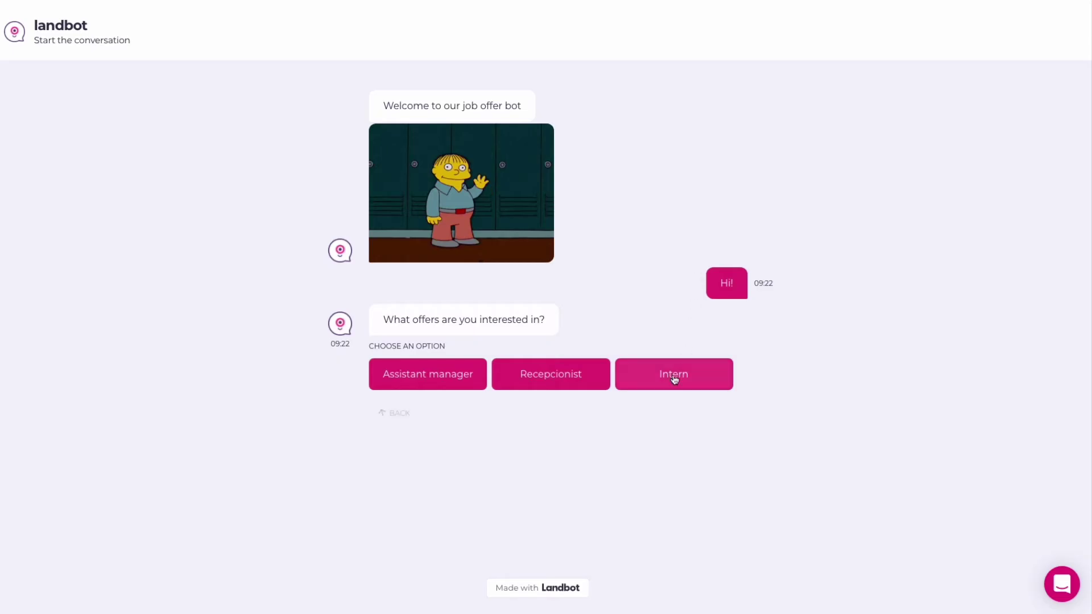
pyautogui.click(672, 377)
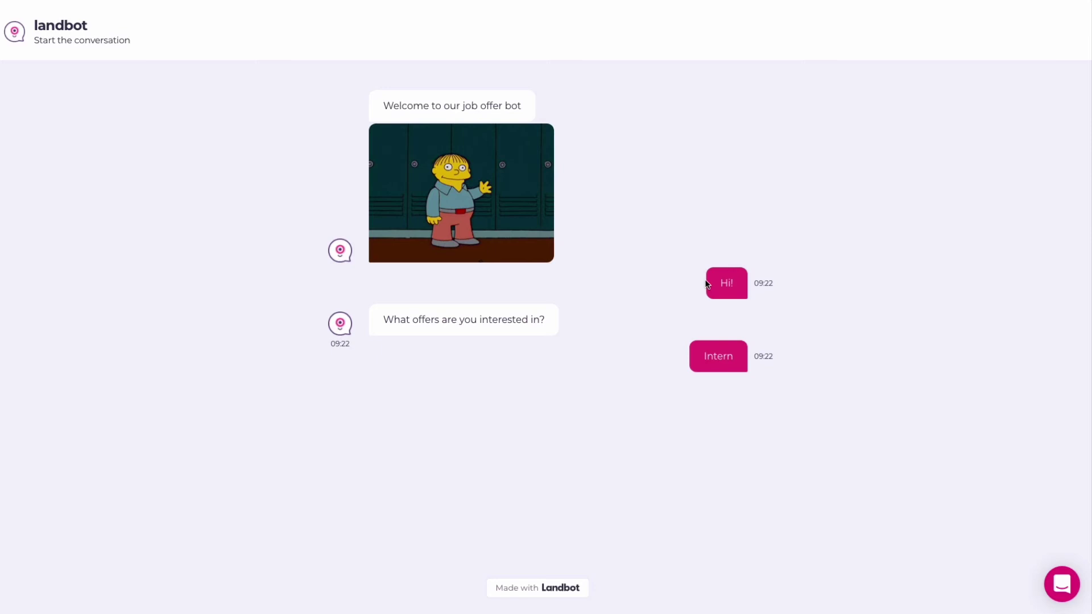
pyautogui.click(446, 460)
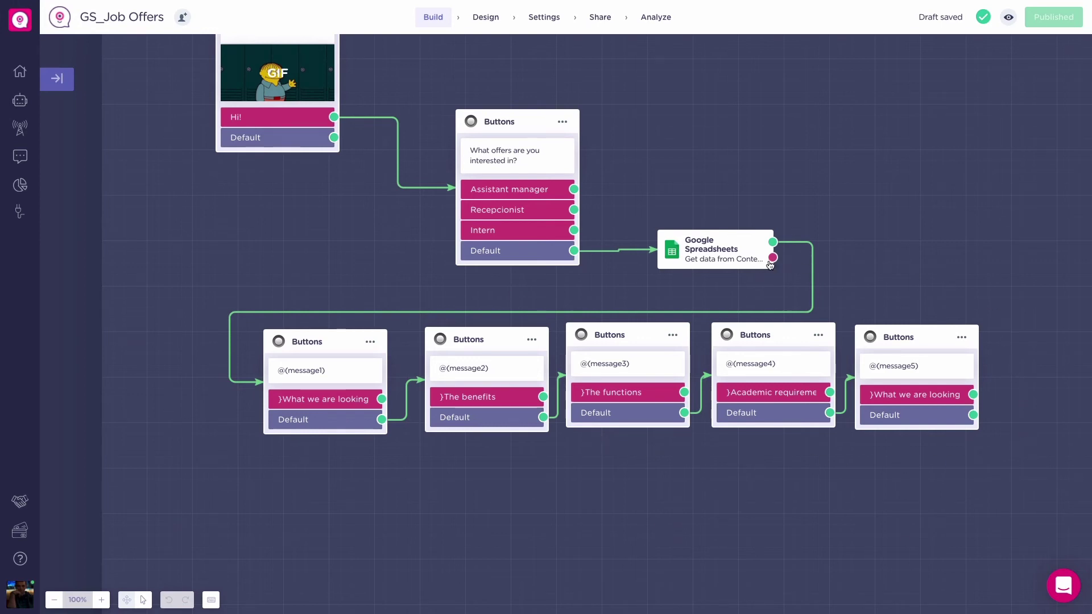
# Step: Connect the Sheets block's error output to a new message saying 'There was an error!'
pyautogui.moveTo(772, 257); pyautogui.dragTo(840, 223)
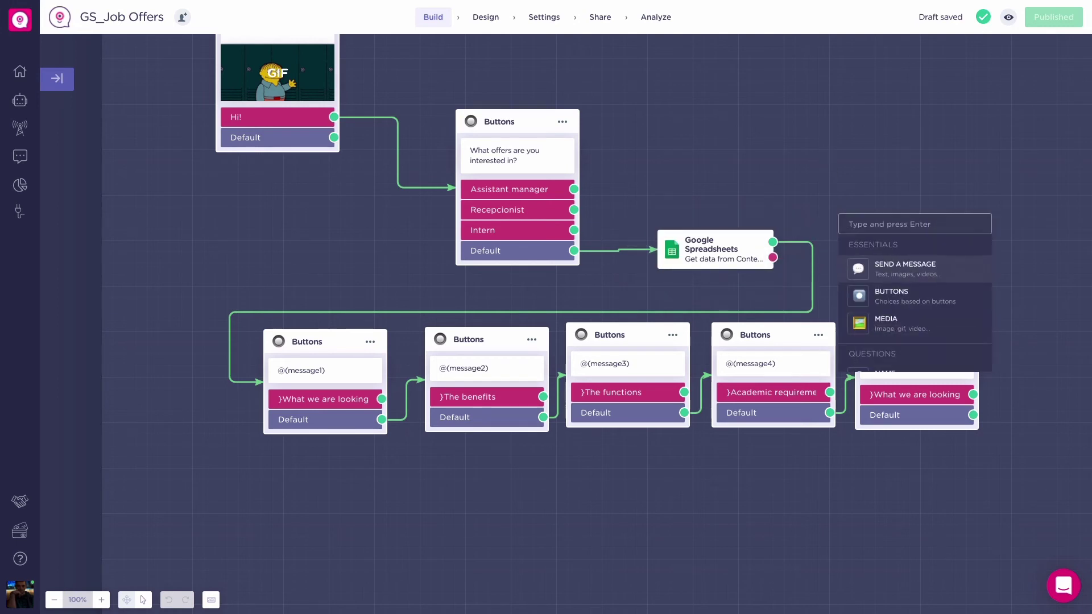
pyautogui.write('me')
pyautogui.press('Return')
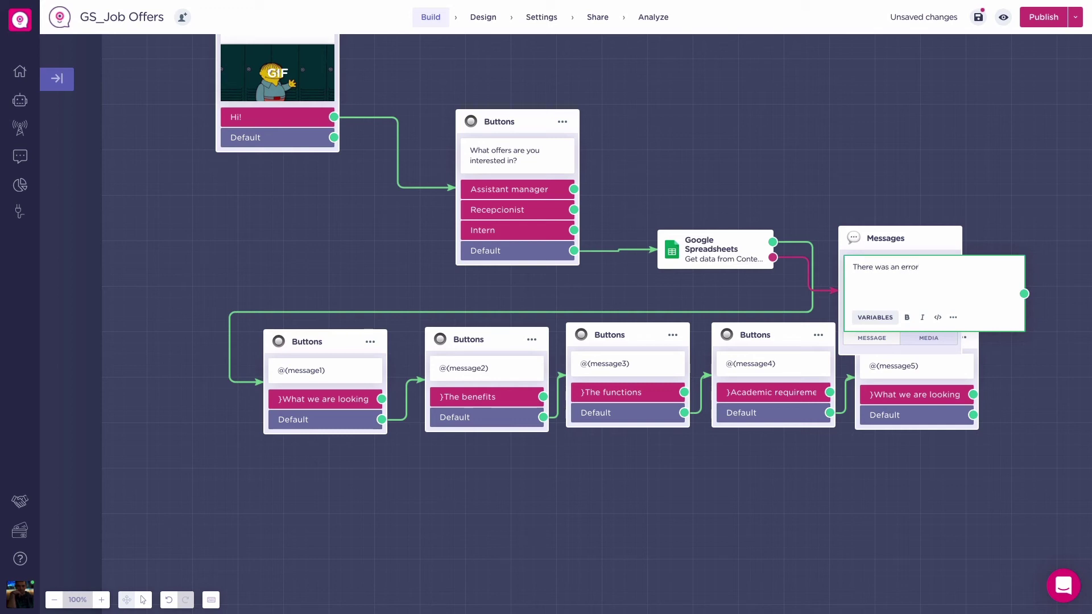
pyautogui.click(826, 138)
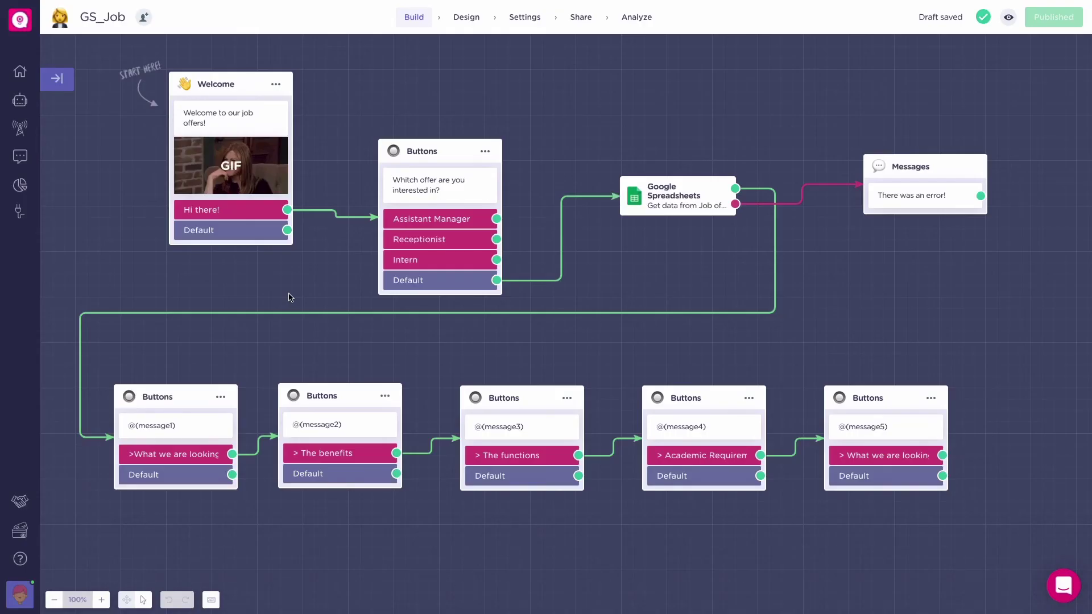
# Step: Go to the Google Sheets integration's Accounts section and view its Error Log
pyautogui.click(17, 212)
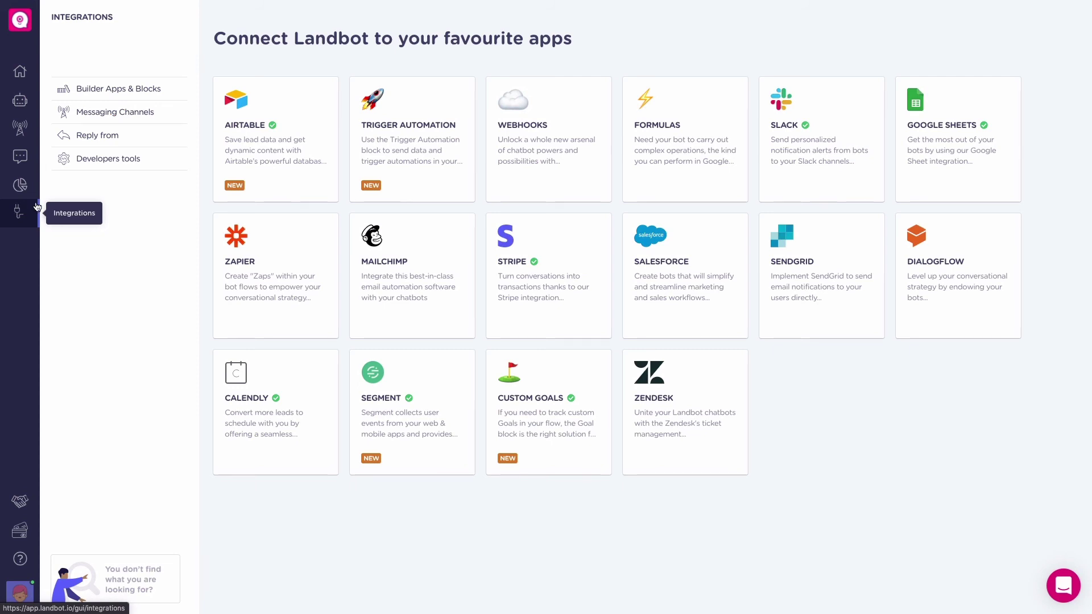
pyautogui.click(943, 149)
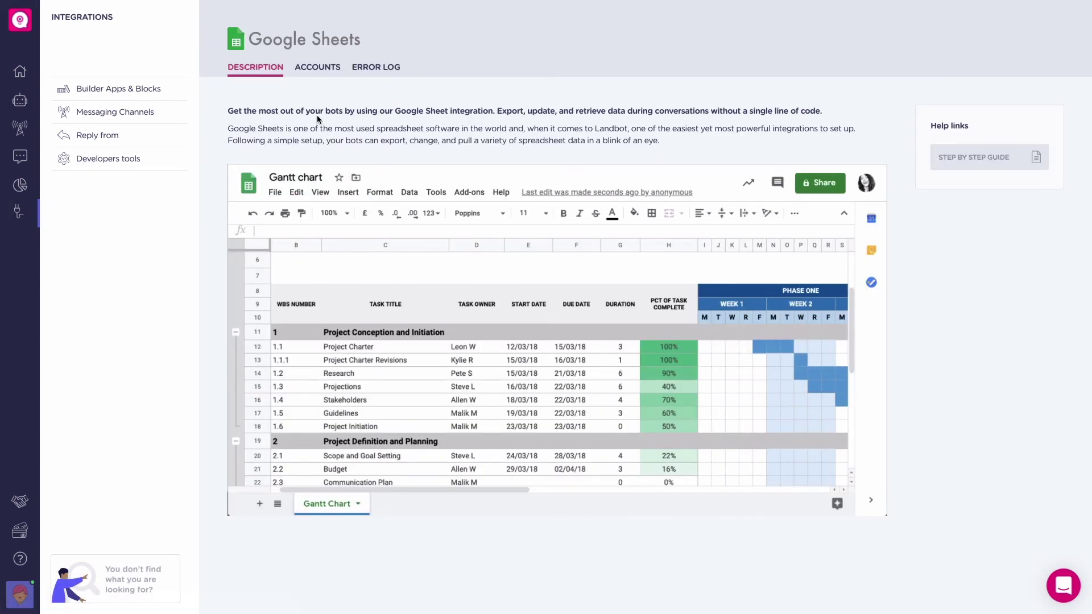
pyautogui.click(325, 75)
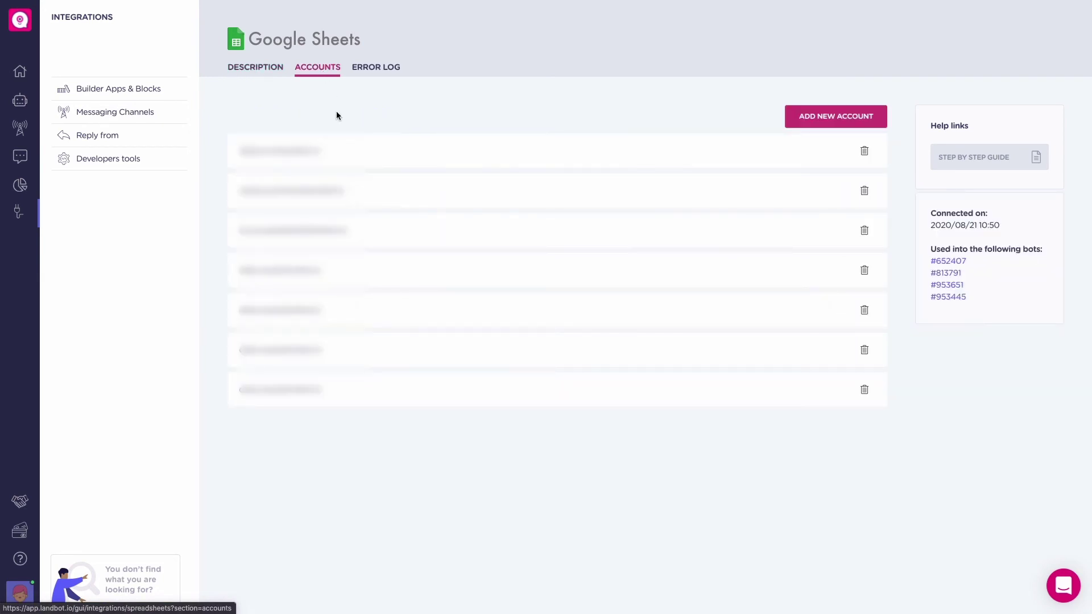
pyautogui.click(378, 70)
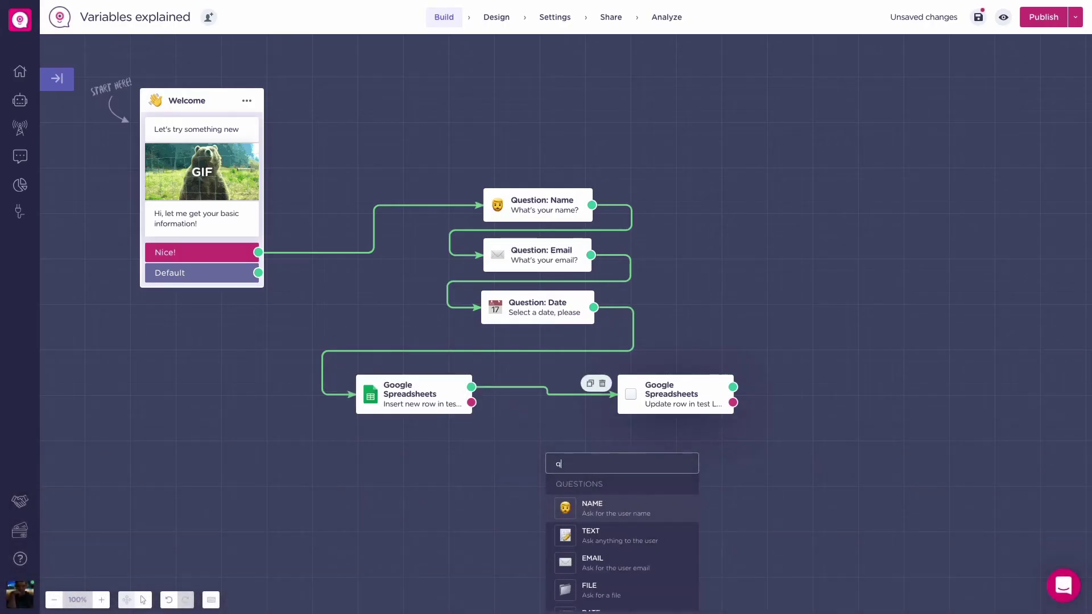
# Step: Add a Question: Text block after the Sheets block and apply its settings
pyautogui.click(596, 545)
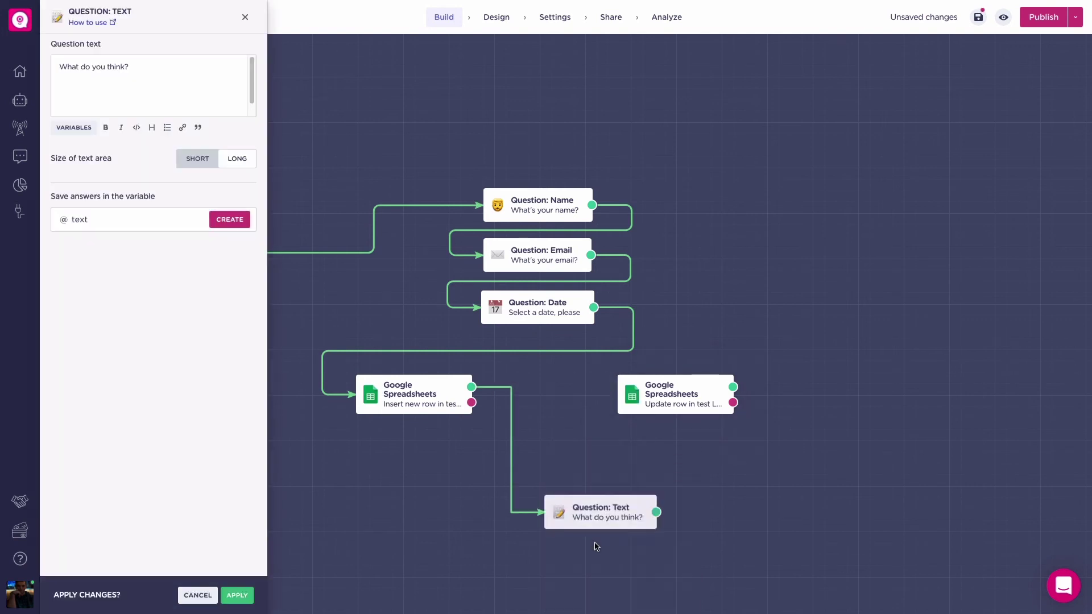
pyautogui.click(222, 597)
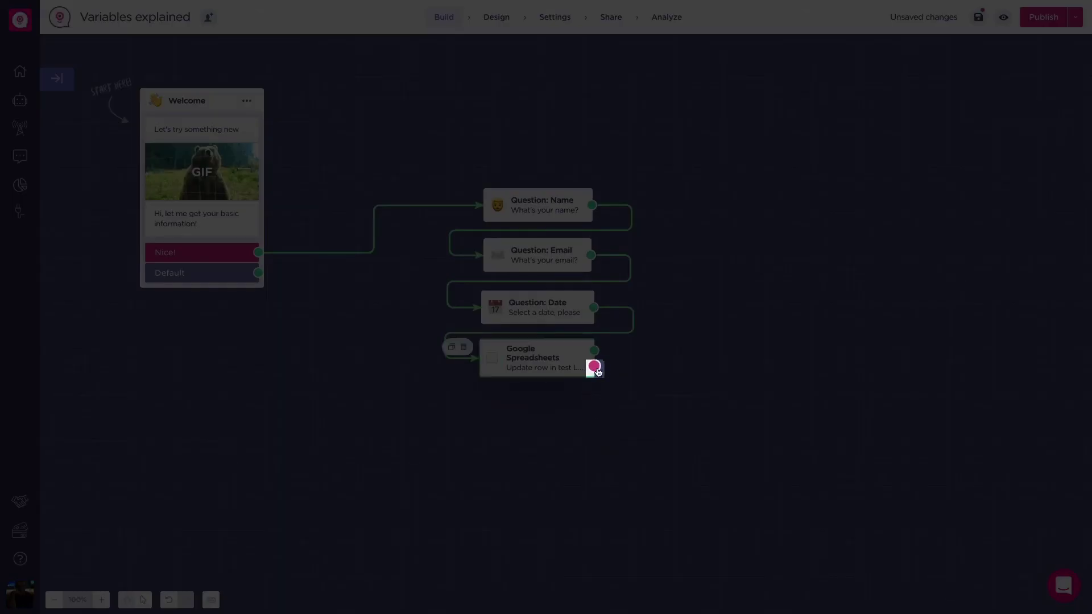
# Step: Drag a new connection from the end of the flow to start a new block
pyautogui.moveTo(598, 370); pyautogui.dragTo(668, 430)
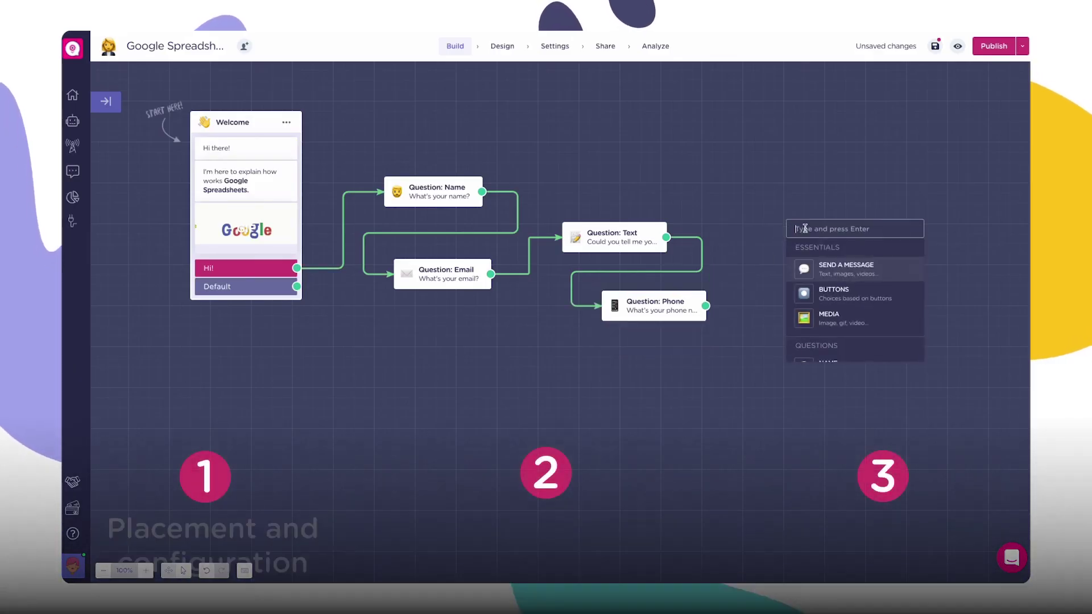
# Step: Add a Sheets block inserting a new row (ID column) into test's Sheet1, then view the Google Sheets integration
pyautogui.write('goog')
pyautogui.click(836, 290)
pyautogui.click(136, 150)
pyautogui.click(203, 165)
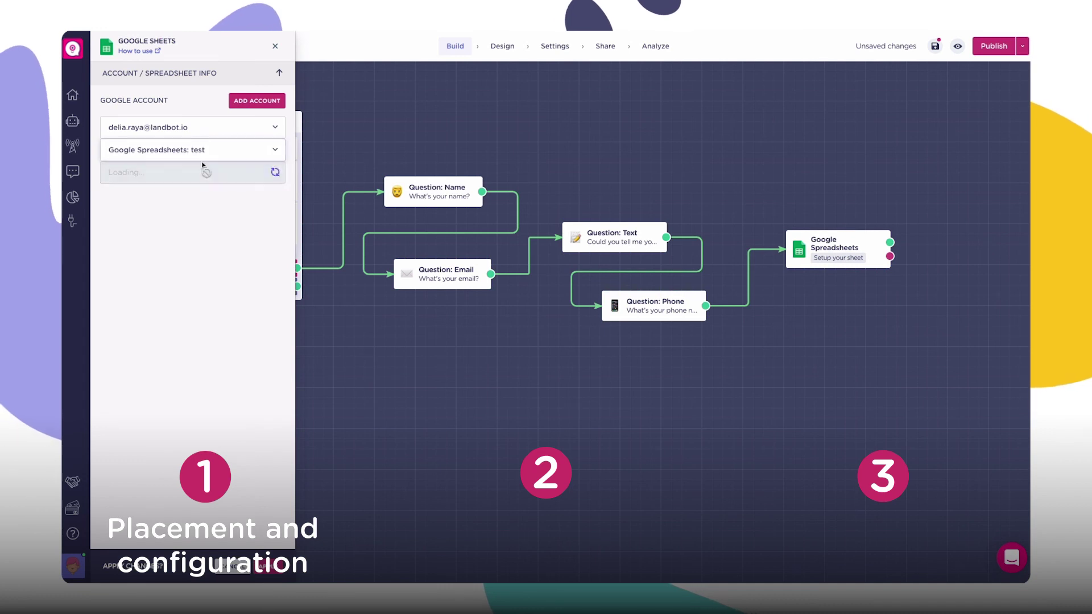
pyautogui.click(203, 172)
pyautogui.click(193, 171)
pyautogui.click(173, 211)
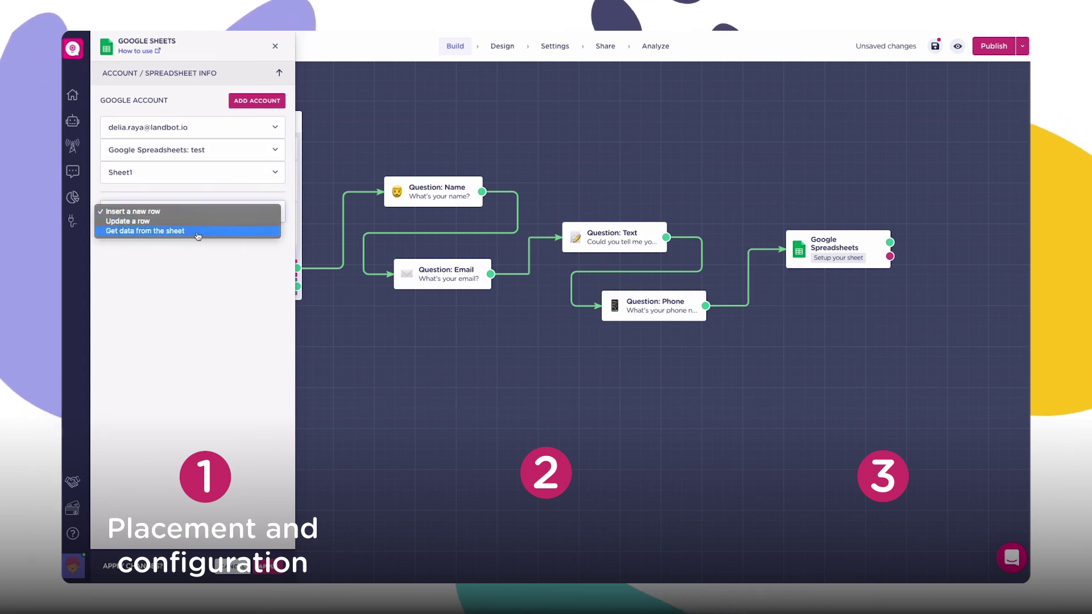
pyautogui.click(149, 217)
pyautogui.click(170, 261)
pyautogui.click(148, 270)
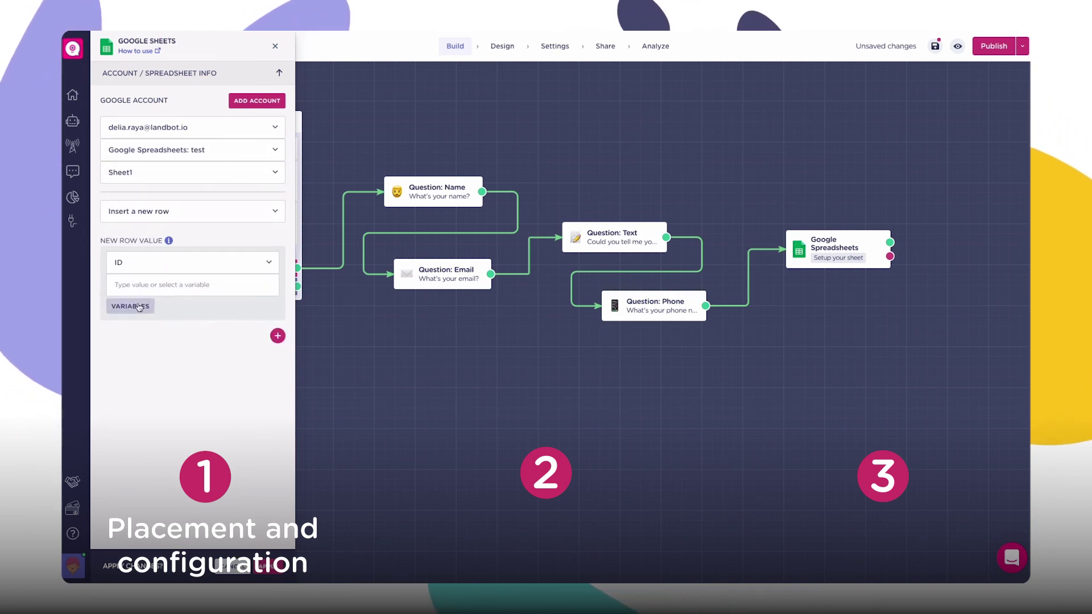
pyautogui.click(69, 221)
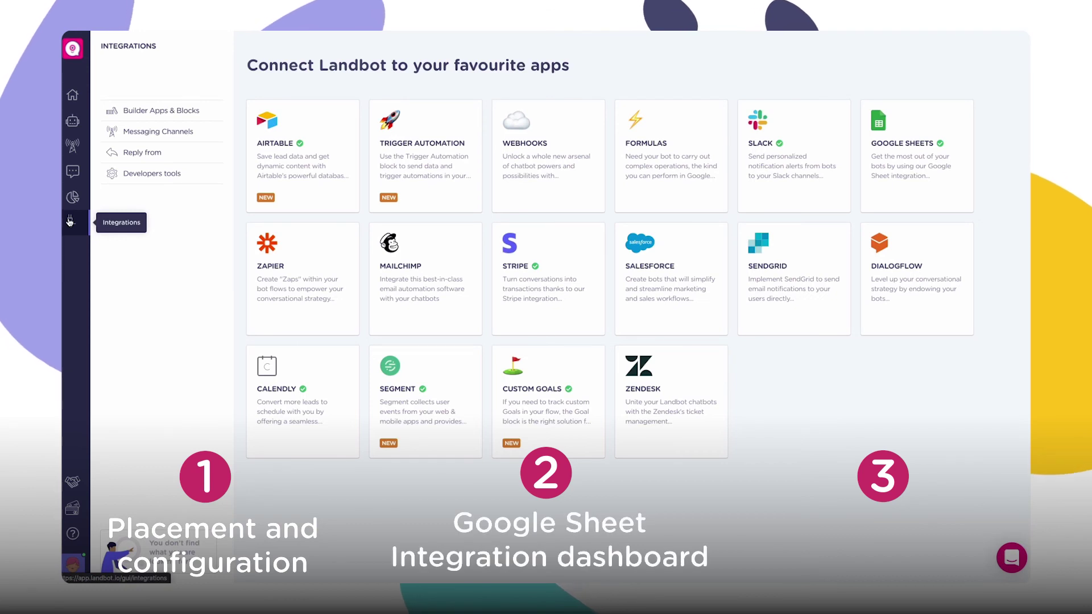
pyautogui.click(927, 173)
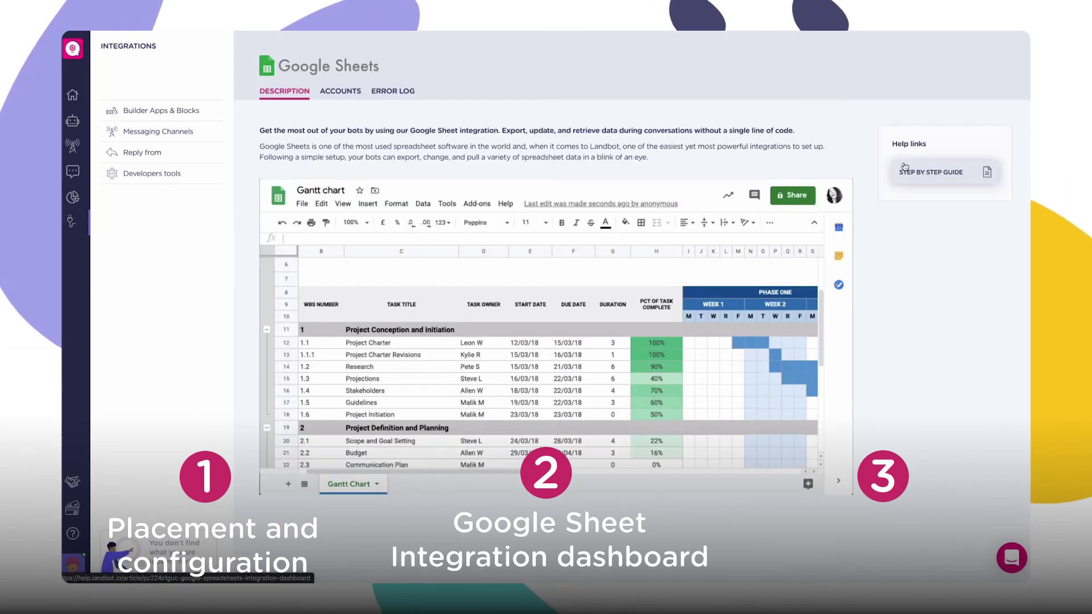